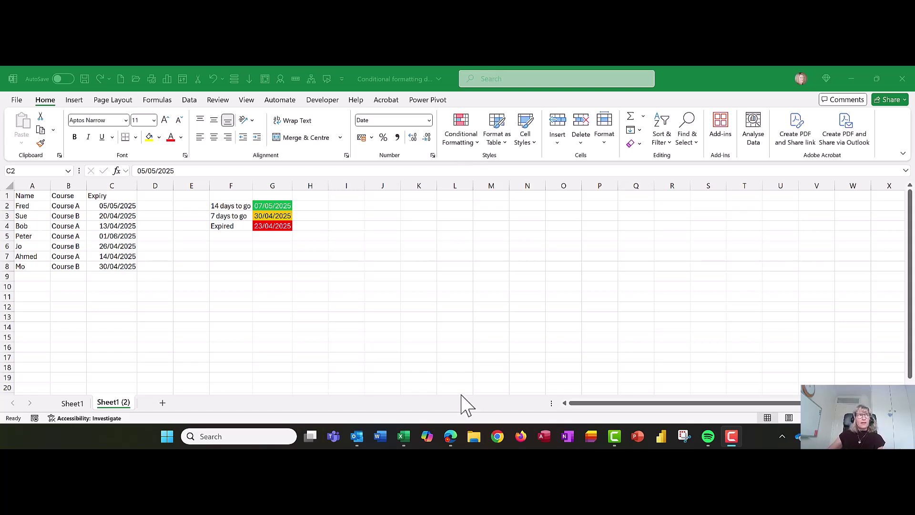
- Select expiry date C2, then view the finished colour-coded example on Sheet1
left_click(104, 205)
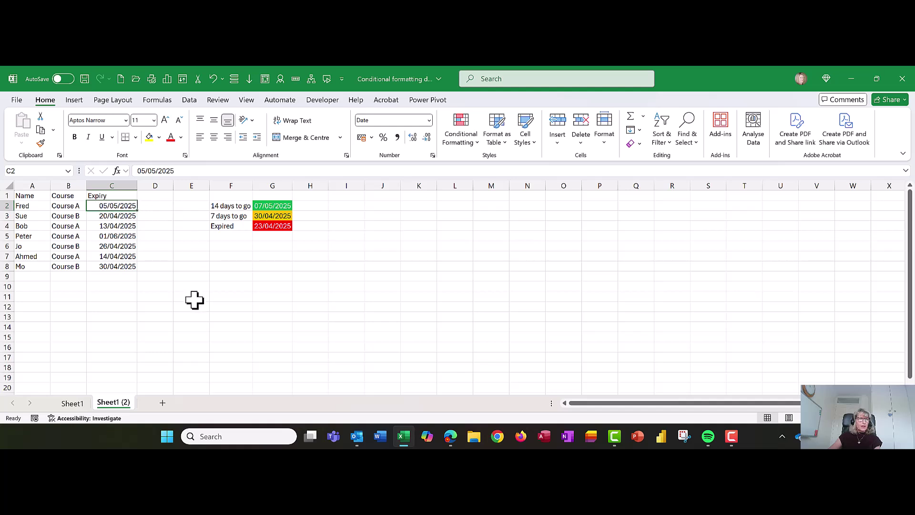
left_click(72, 403)
- Inspect the key formulas: =G4+7 in G3 and =G4+14 in G2
left_click(240, 254)
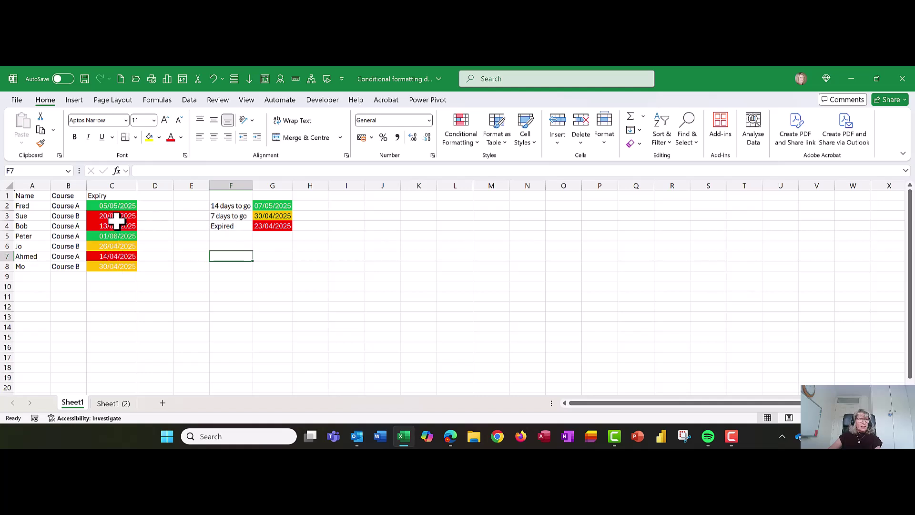
left_click(268, 217)
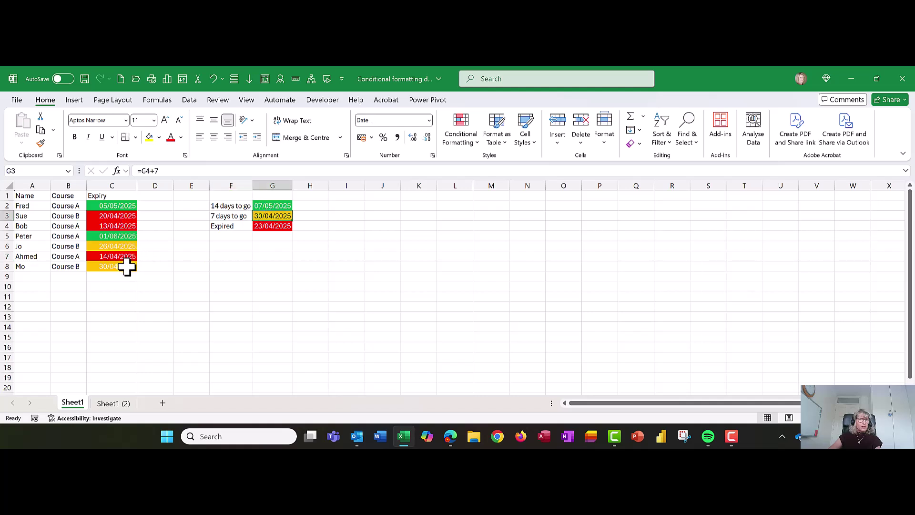
left_click(261, 206)
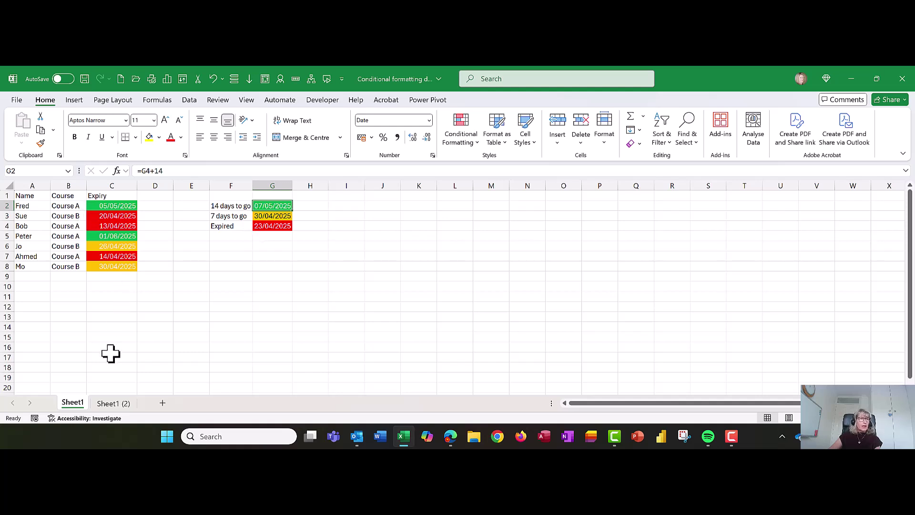
- On Sheet1 (2), enter 23/04/2025 in F7 and format it General to show 45770
left_click(113, 403)
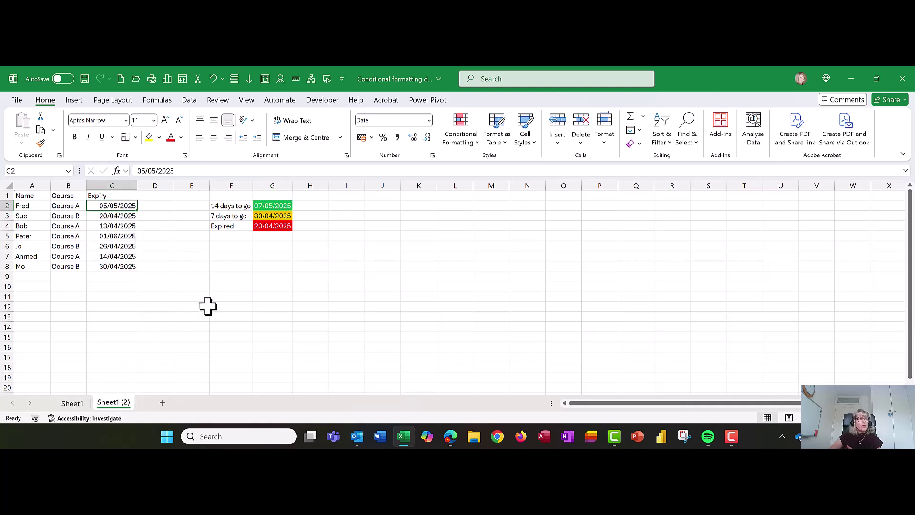
left_click(220, 256)
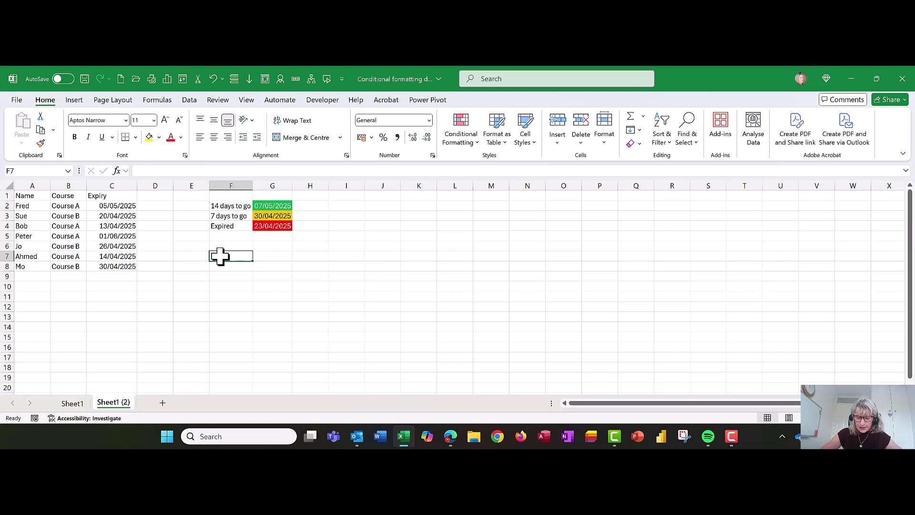
type("23/04/2025")
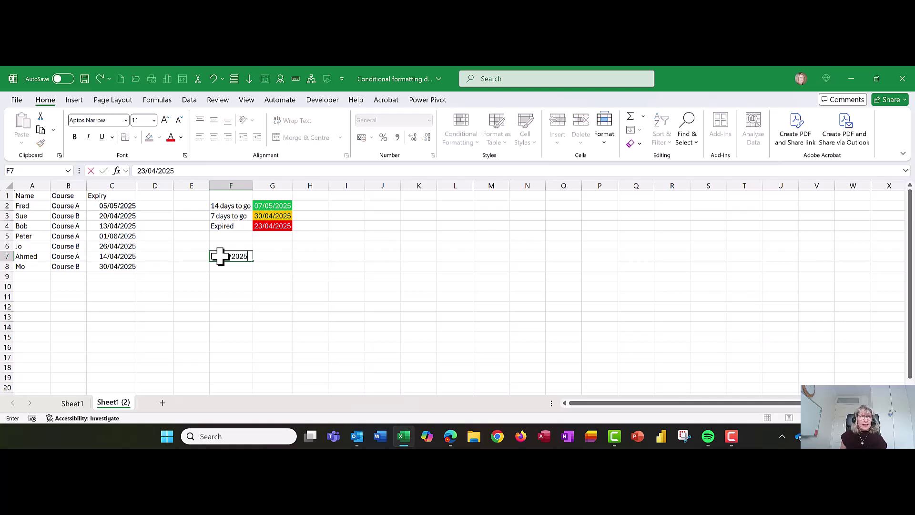
key("Return")
left_click(220, 257)
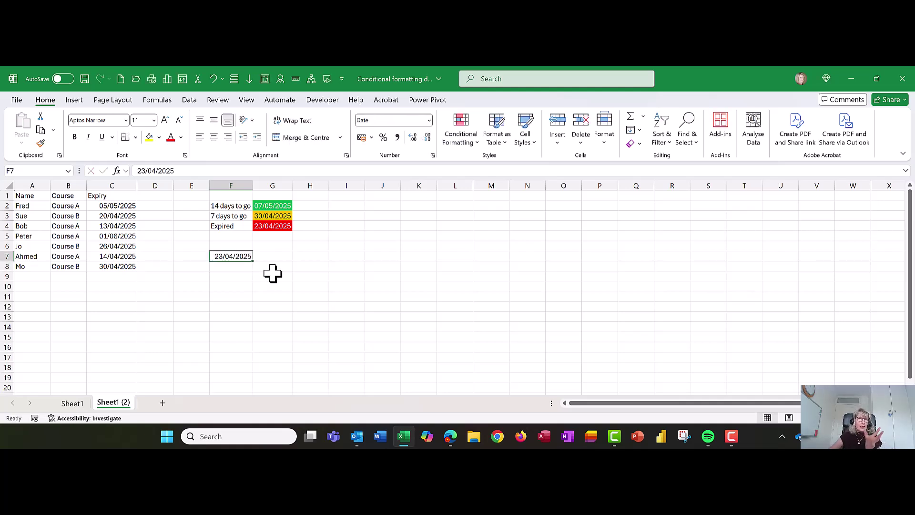
left_click(430, 121)
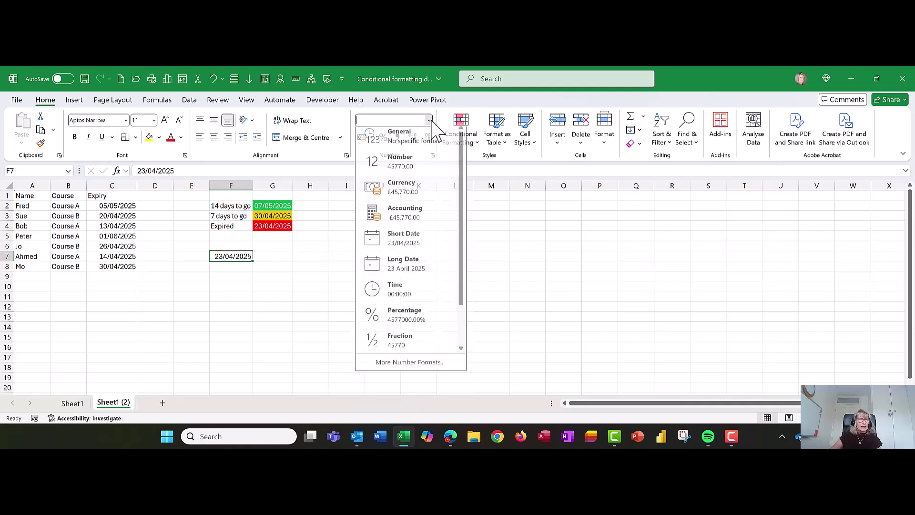
left_click(413, 142)
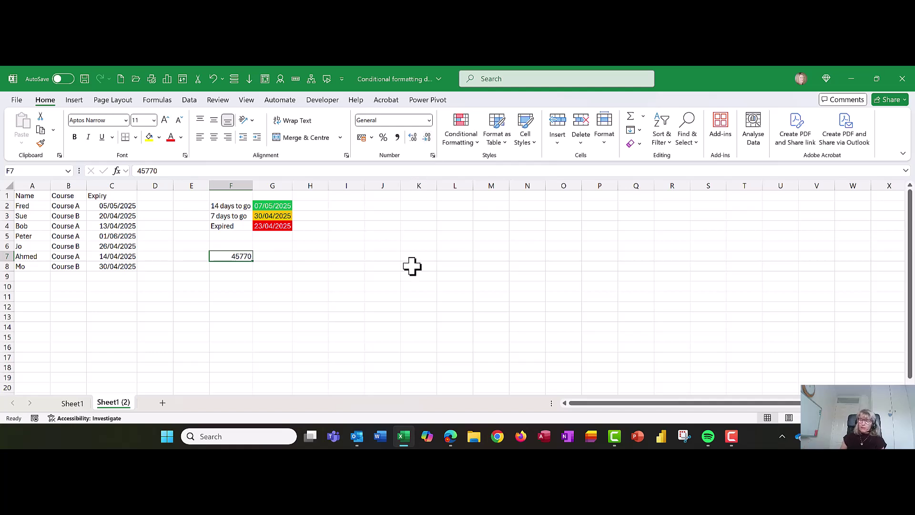
- Enter '1 Jan 1900 in H7 with its serial number 1 in I7
key("Right")
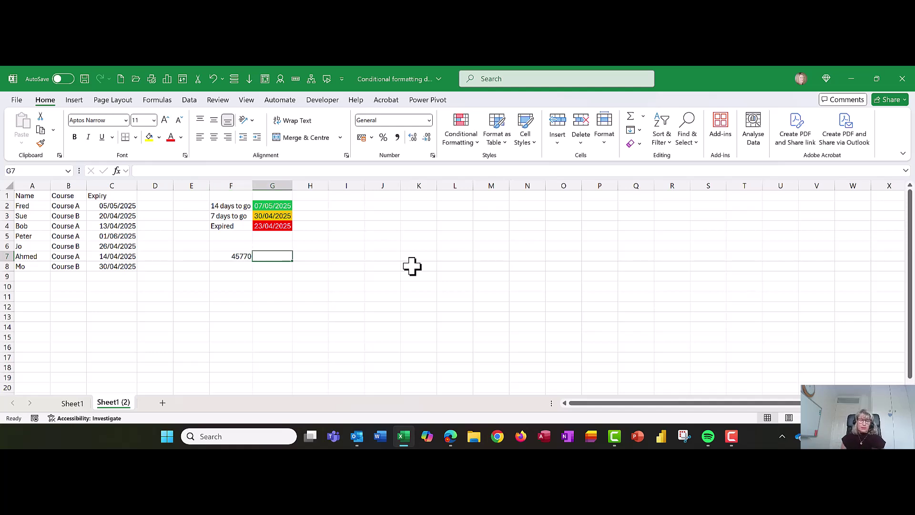
key("Right")
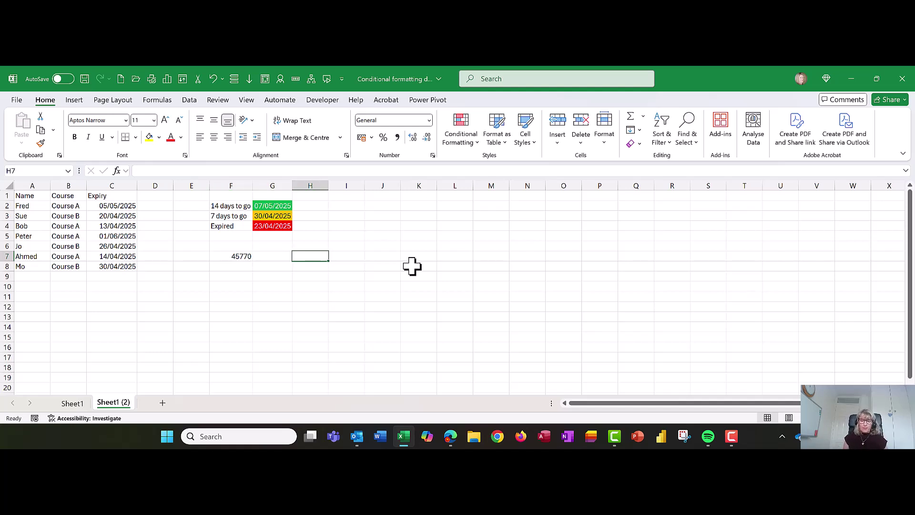
type("'1 J")
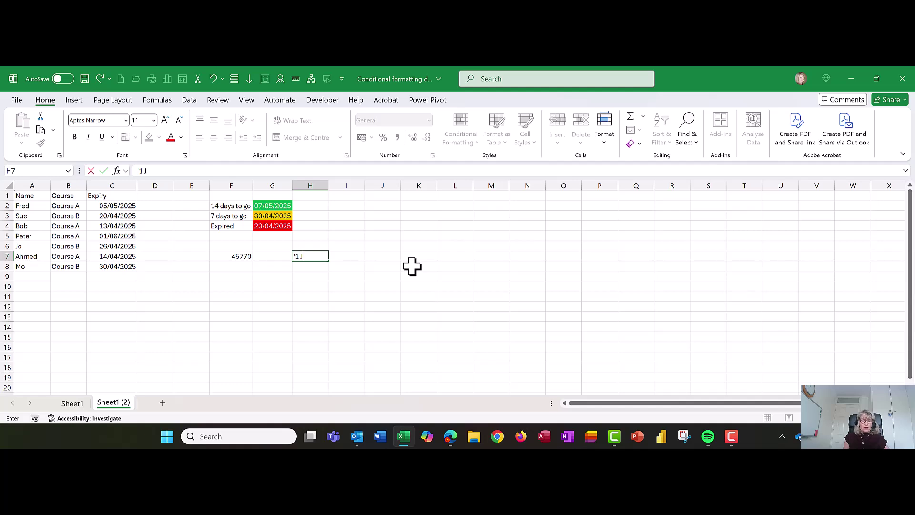
type("an 1900")
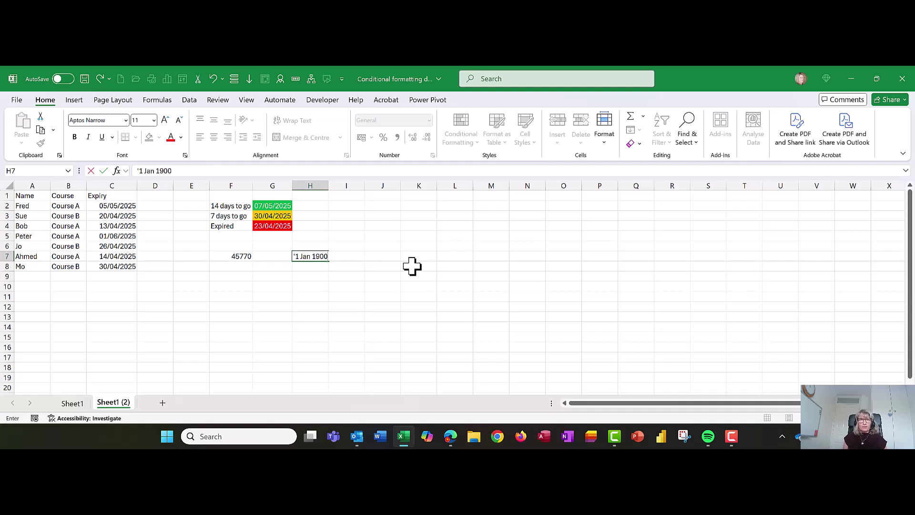
key("Right")
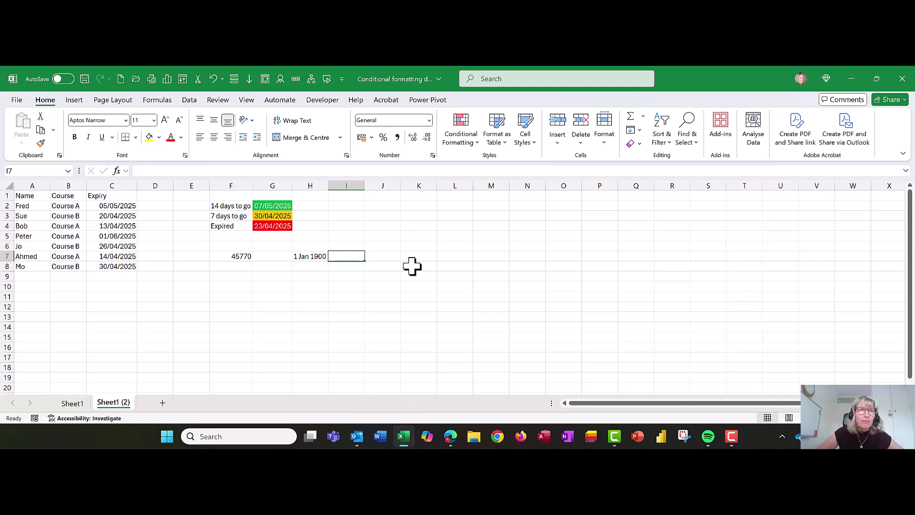
type("1")
key("Return")
- Enter '2 Jan 1900 in H8 with its serial number 2 in I8
key("Left")
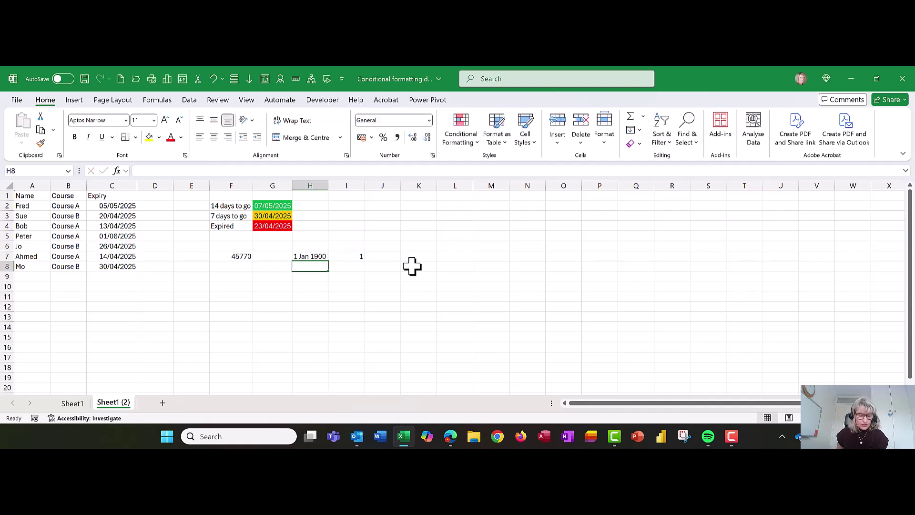
type("'2 Jan 19")
key("BackSpace")
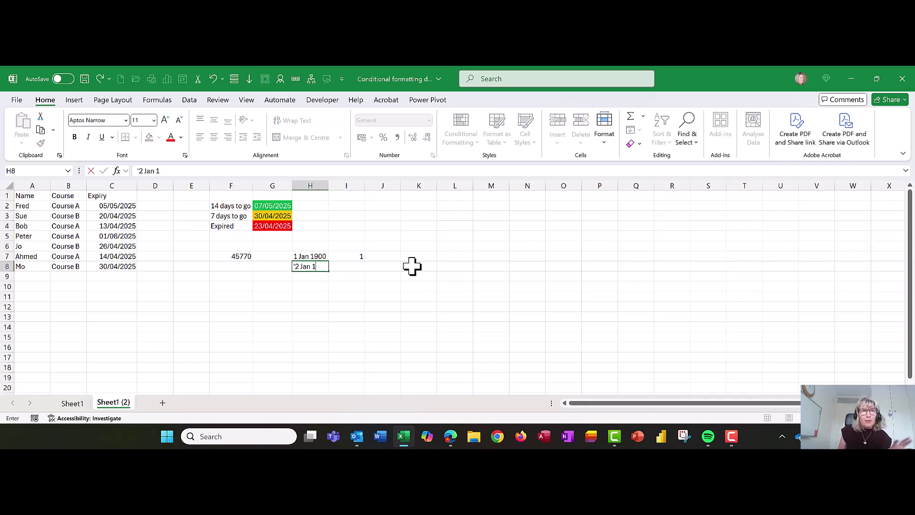
type("900")
key("Tab")
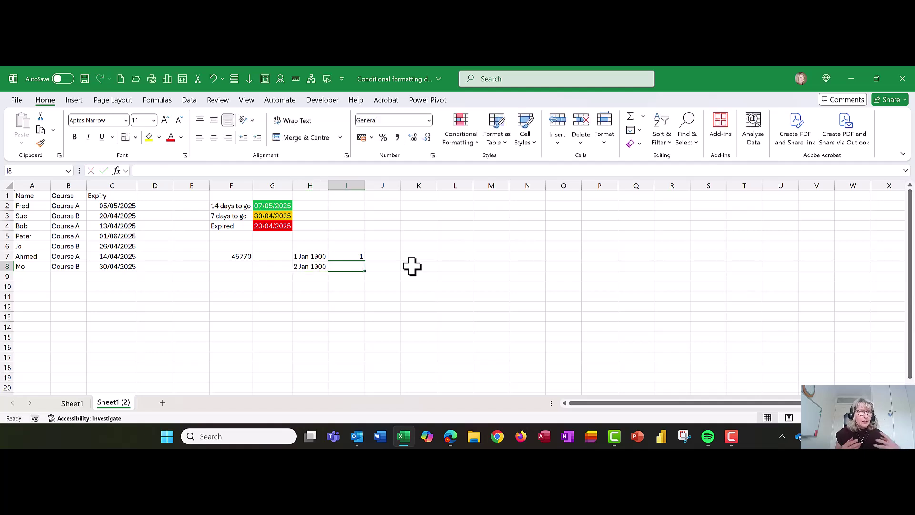
type("2")
key("Return")
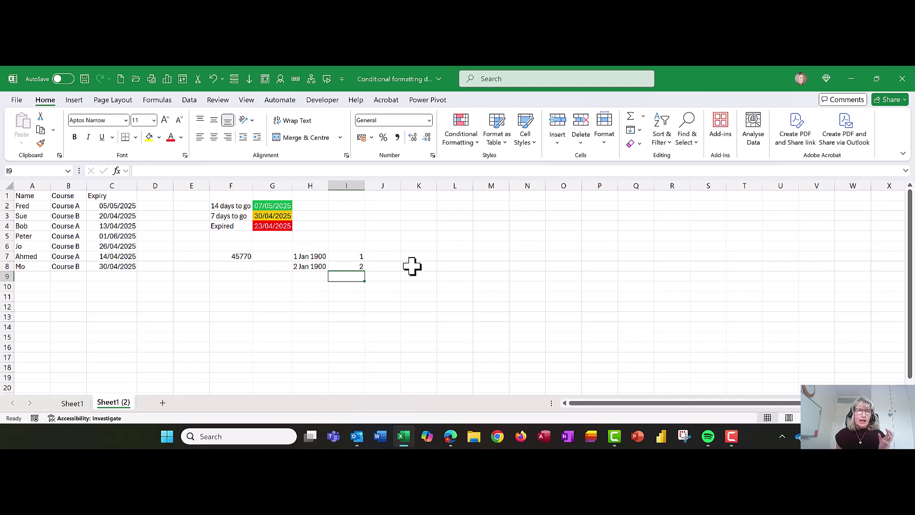
key("Down")
key("Left")
key("Right")
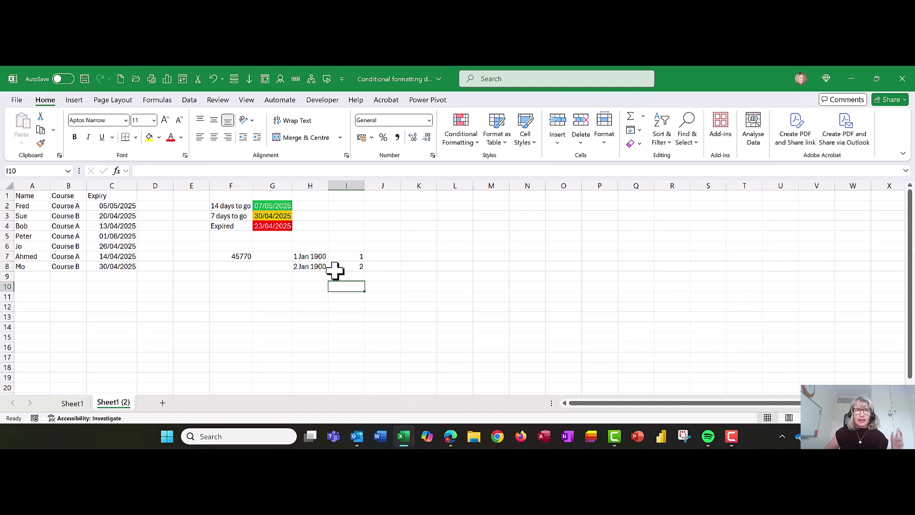
- Clear the demo values from F7:I9
left_click_drag(221, 257, 364, 277)
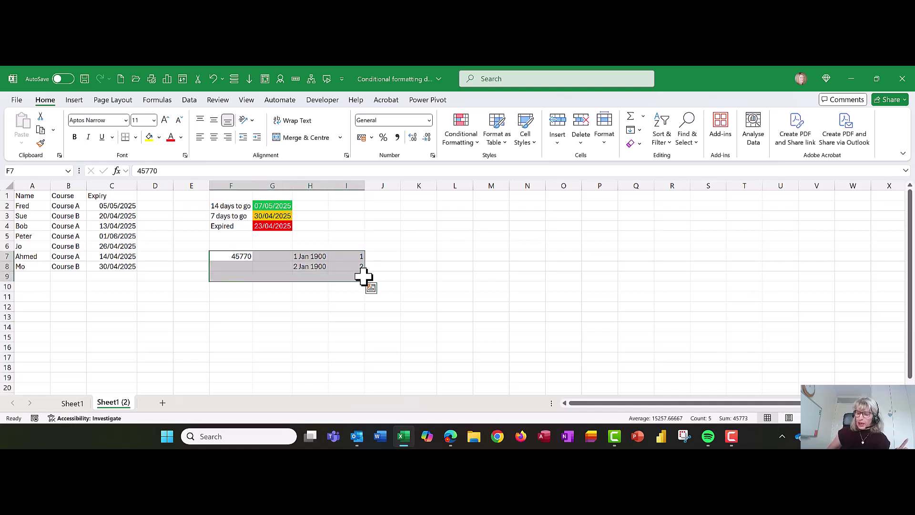
key("Delete")
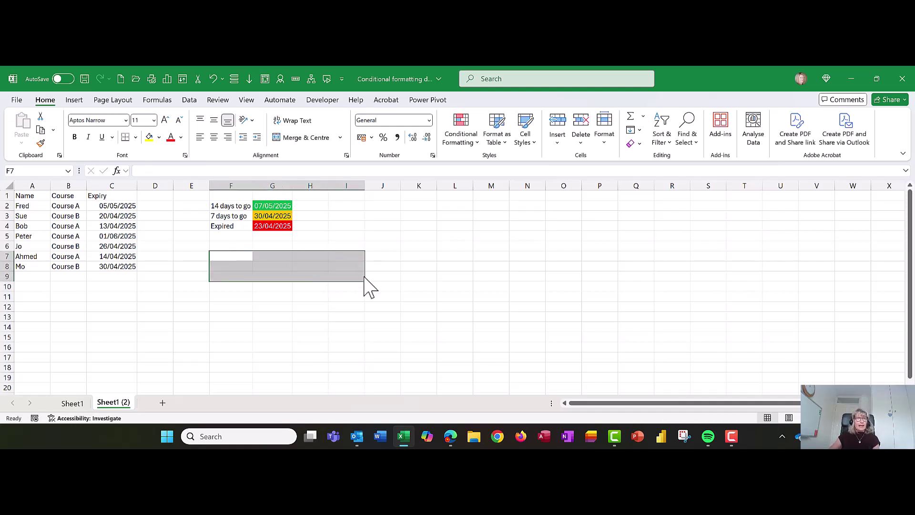
left_click(313, 306)
- Delete the key dates in G2:G4, keeping their green, orange and red fills
left_click_drag(273, 202, 270, 227)
key("Delete")
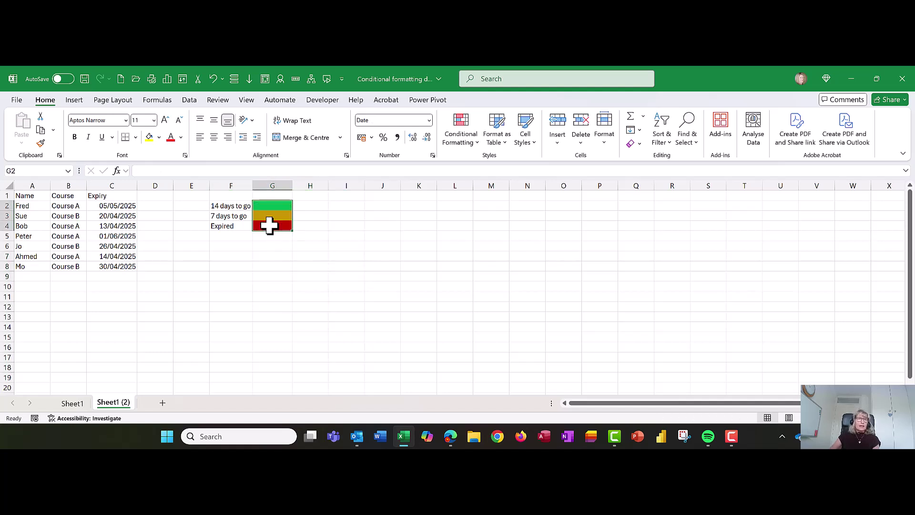
left_click(252, 256)
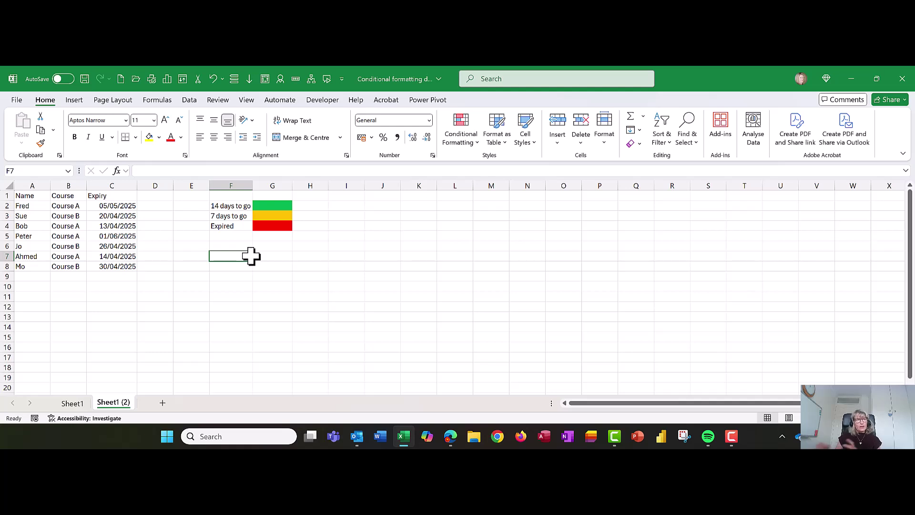
- Enter =TODAY() in the red Expired key cell G4, showing 23/04/2025
left_click(261, 226)
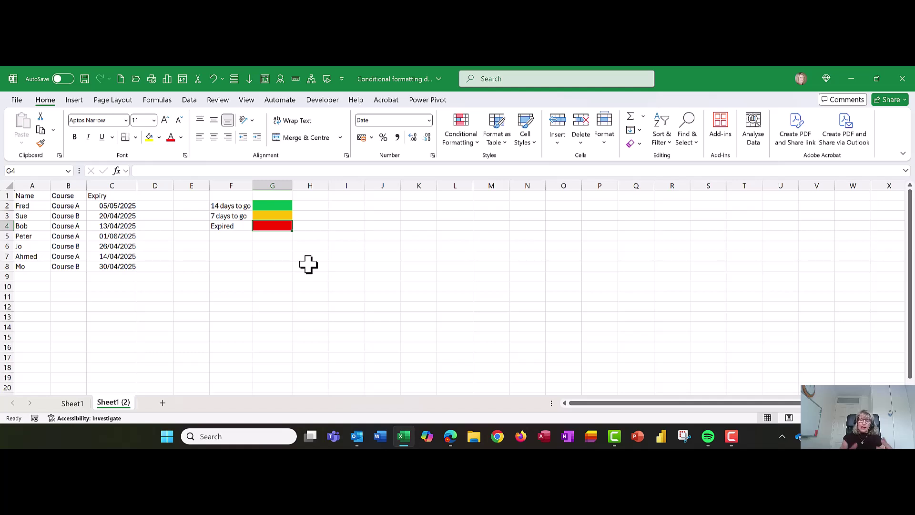
type("=")
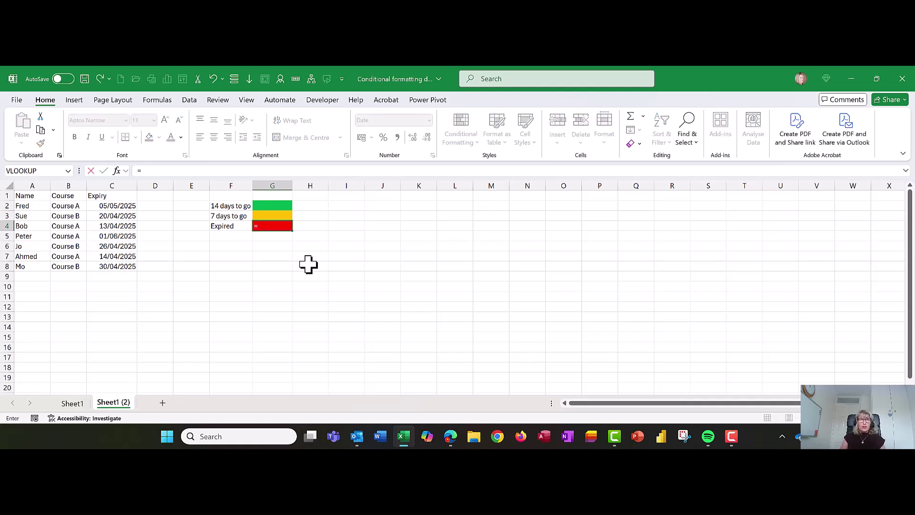
type("today")
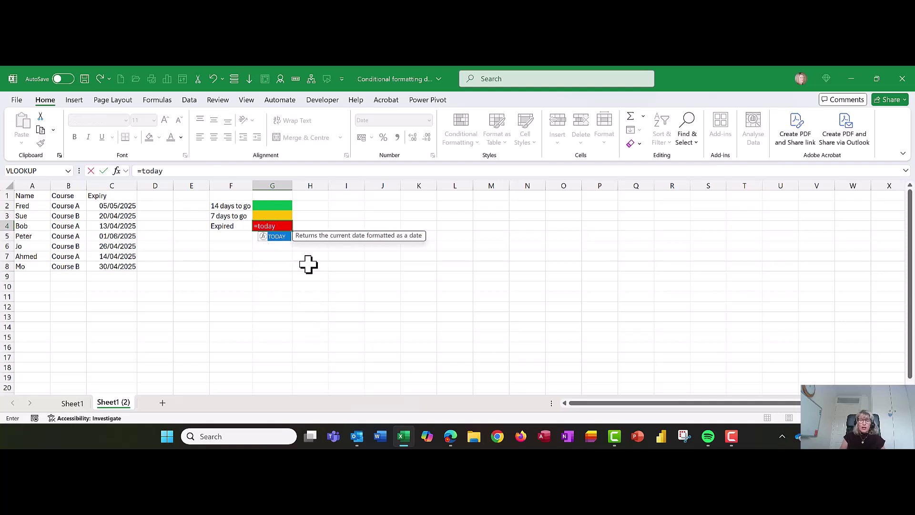
type("()")
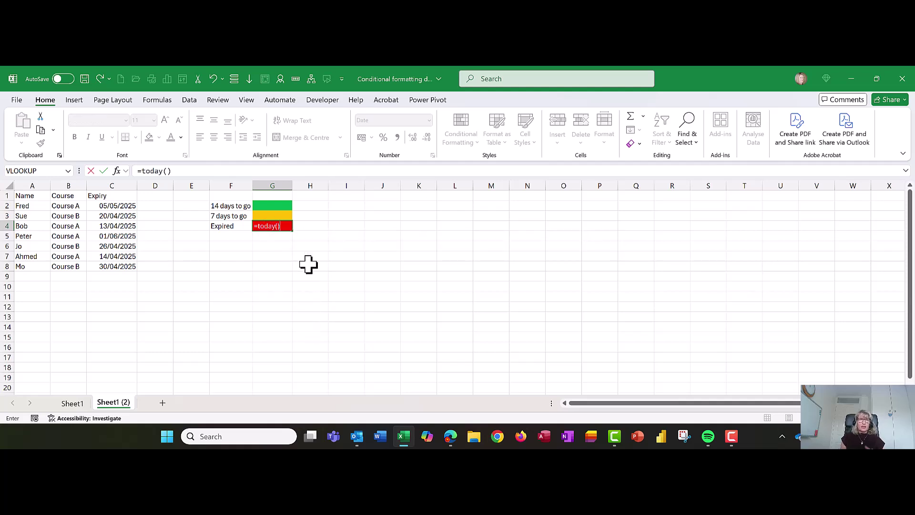
key("Return")
key("Up")
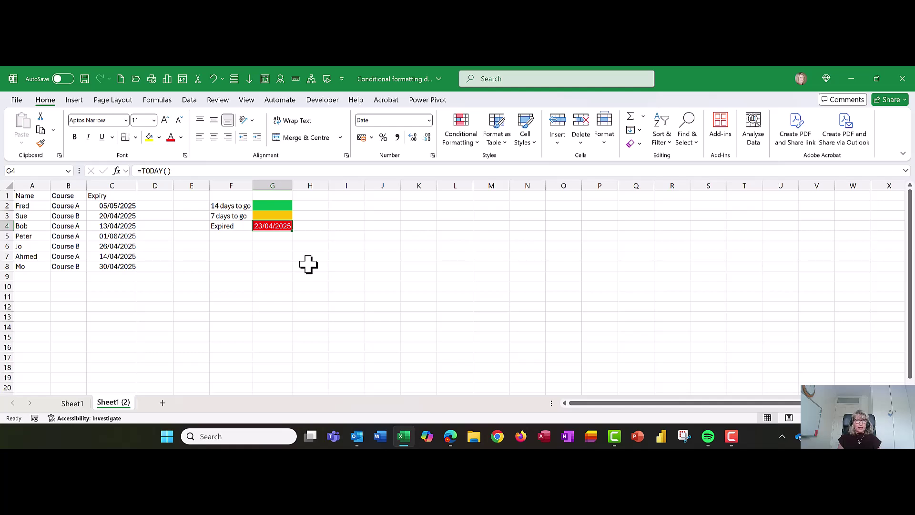
key("Up")
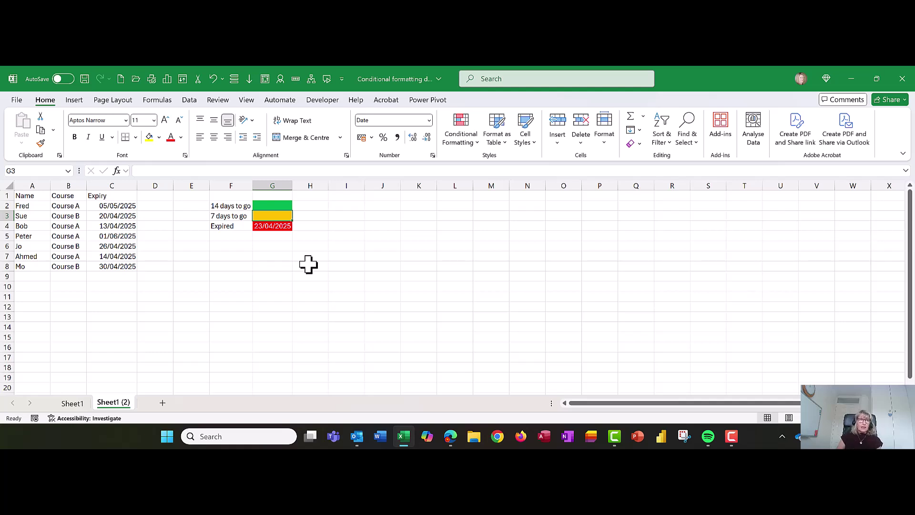
- Enter =G4+7 in G3 so the 7 days to go date is 30/04/2025
type("=")
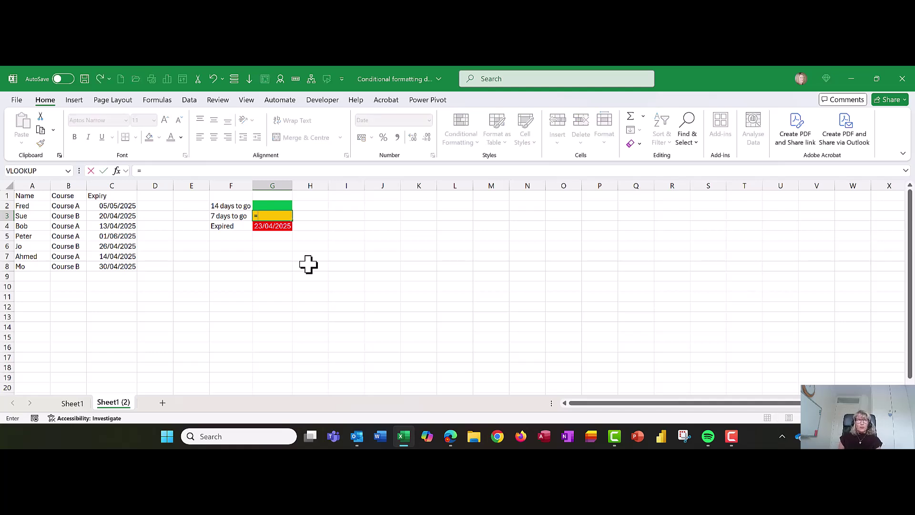
key("Down")
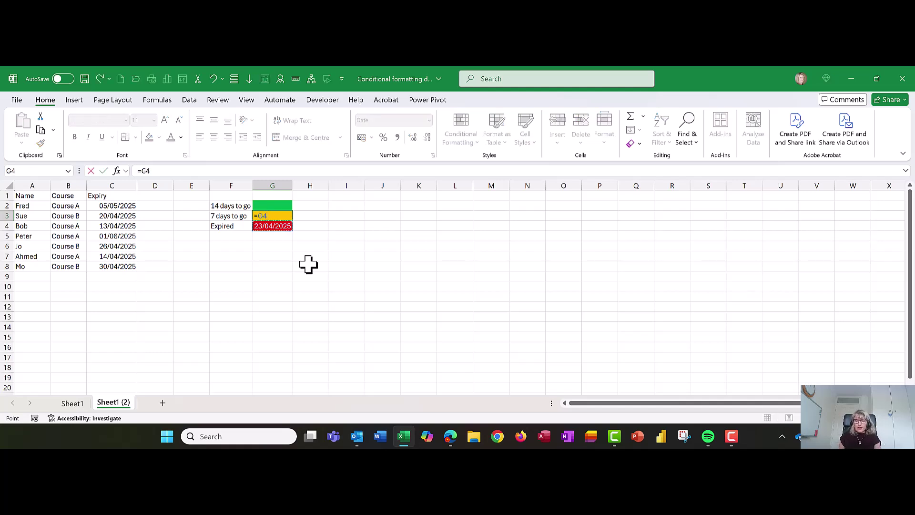
type("+")
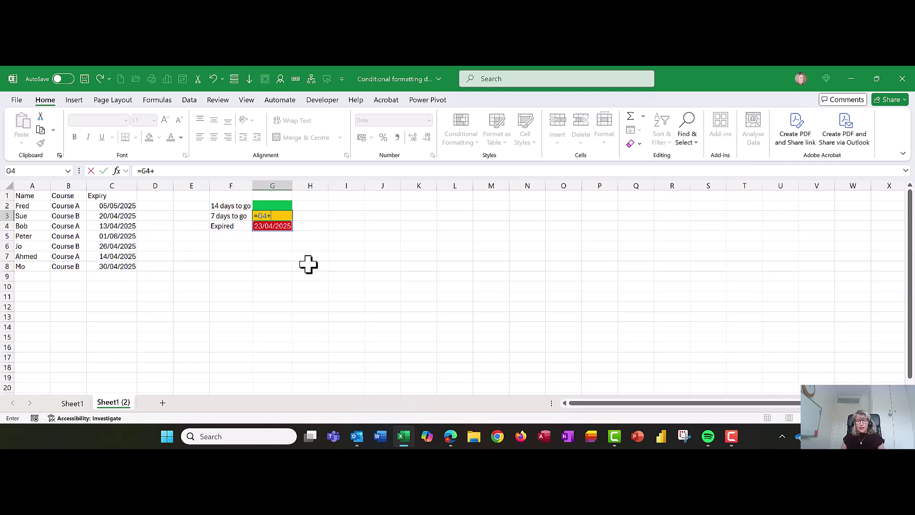
type("7")
key("Return")
key("Up")
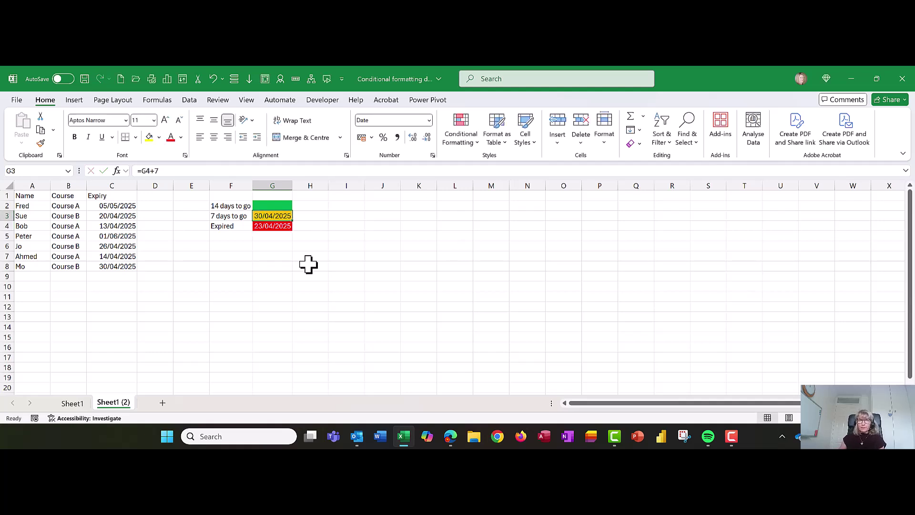
- Enter =G4+14 in G2 so the 14 days to go date is 07/05/2025
key("Up")
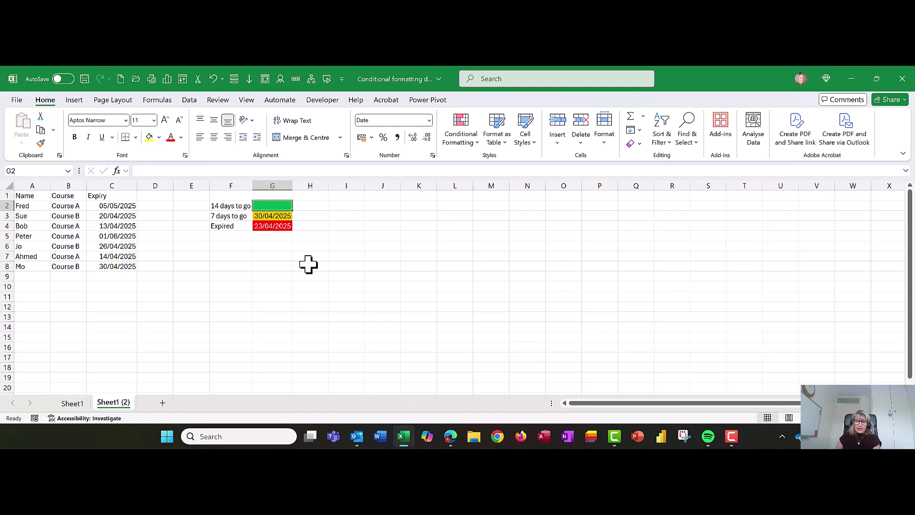
type("=")
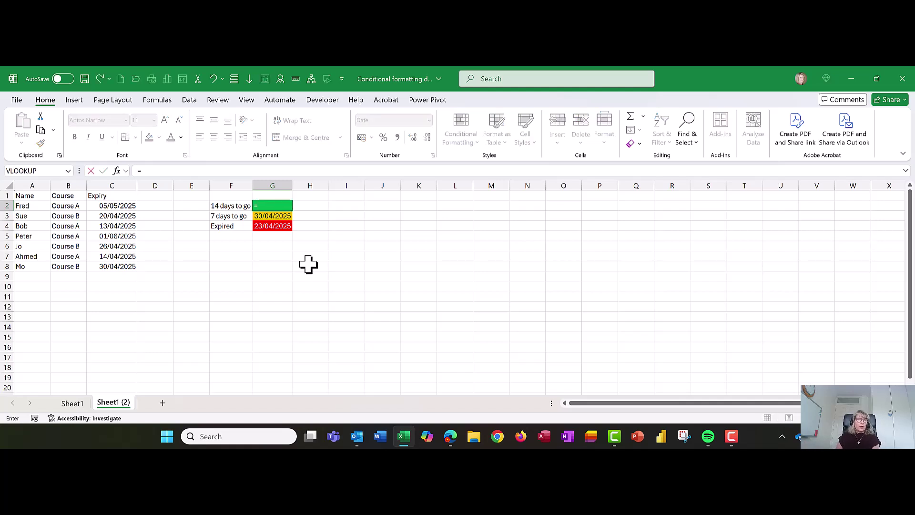
key("Down")
key("Down")
type("+")
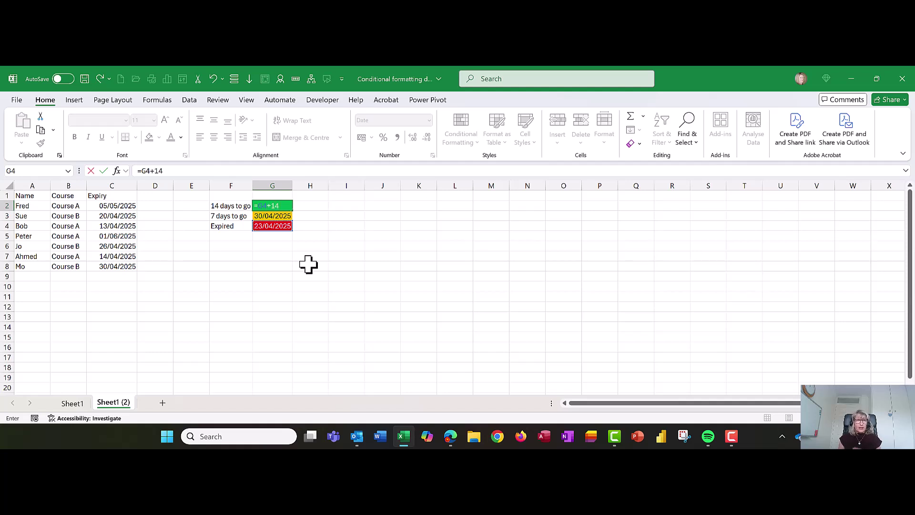
type("14")
key("Return")
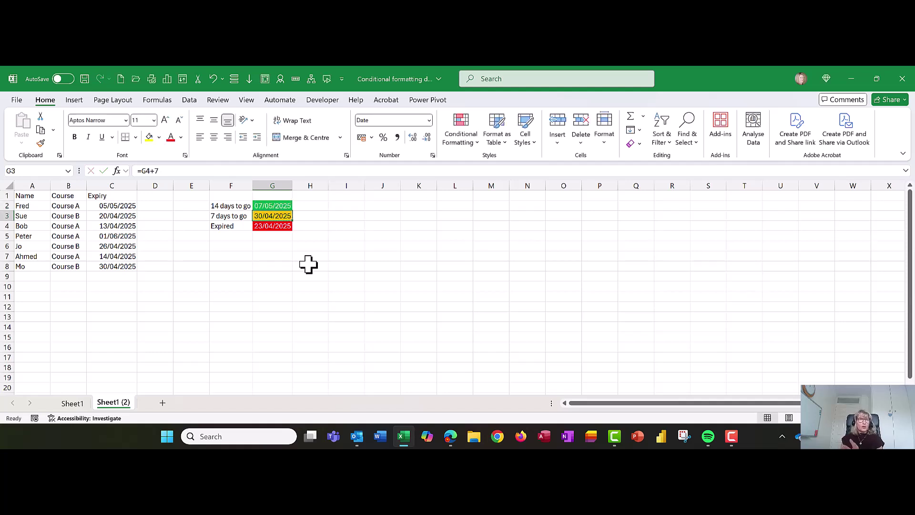
key("Down")
key("Down")
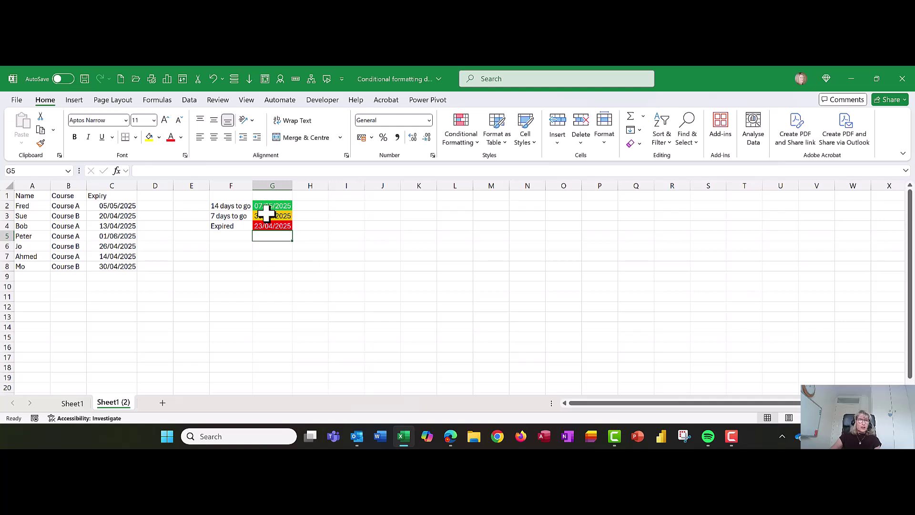
left_click_drag(264, 206, 261, 225)
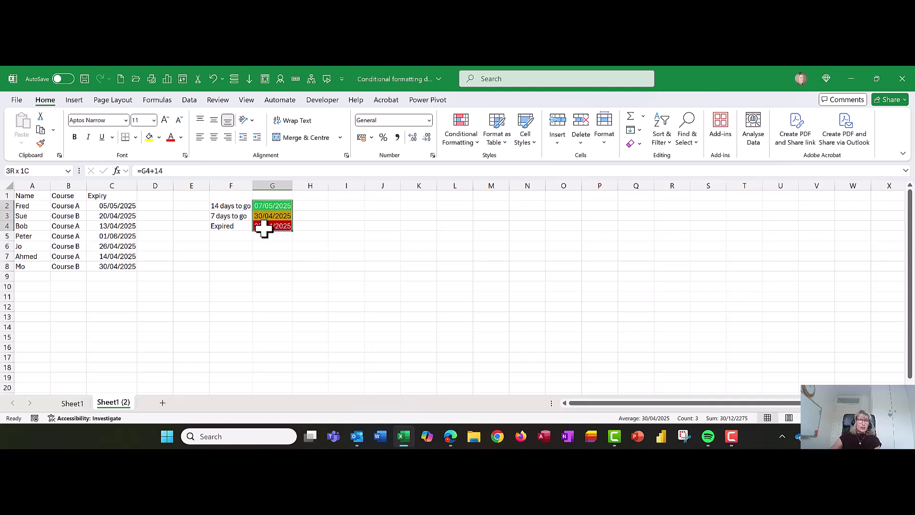
left_click(429, 120)
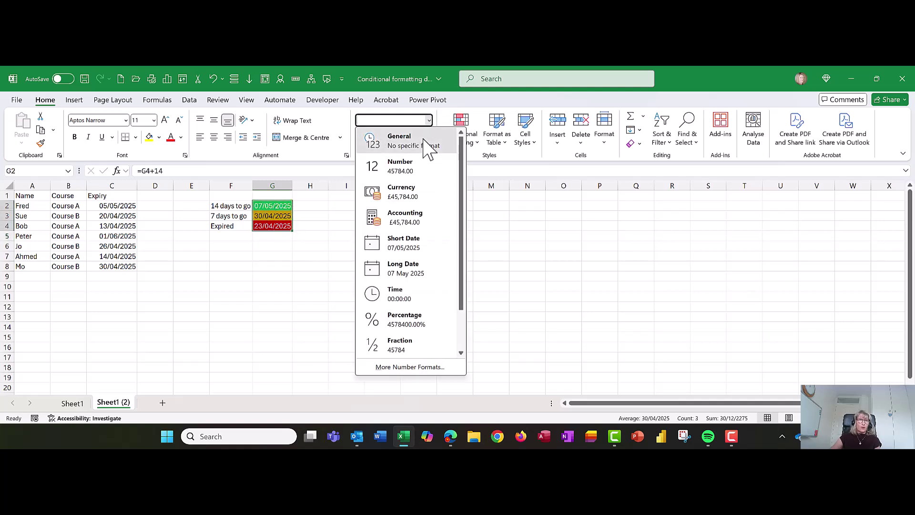
left_click(420, 140)
left_click(270, 255)
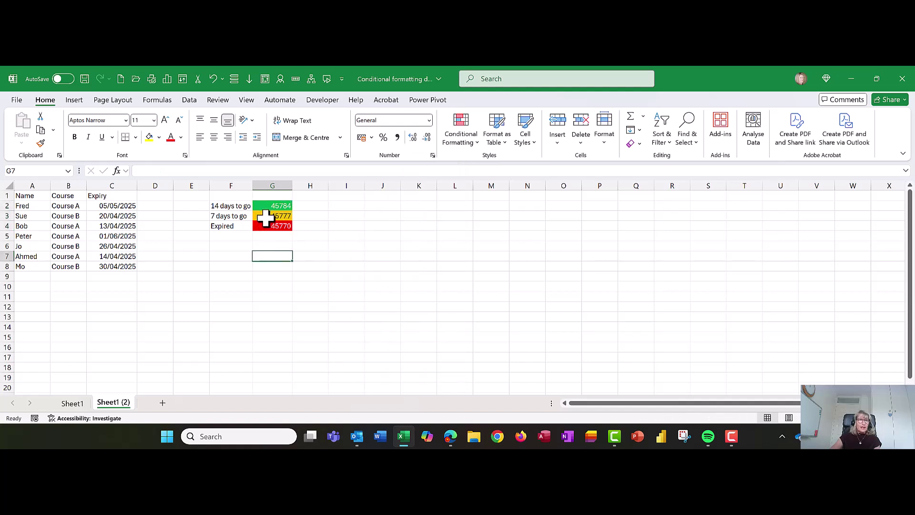
left_click(264, 225)
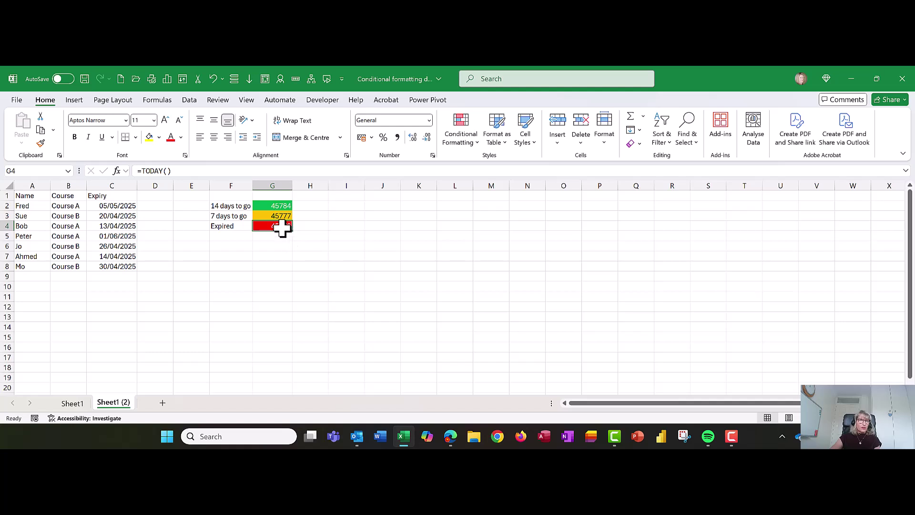
left_click(261, 214)
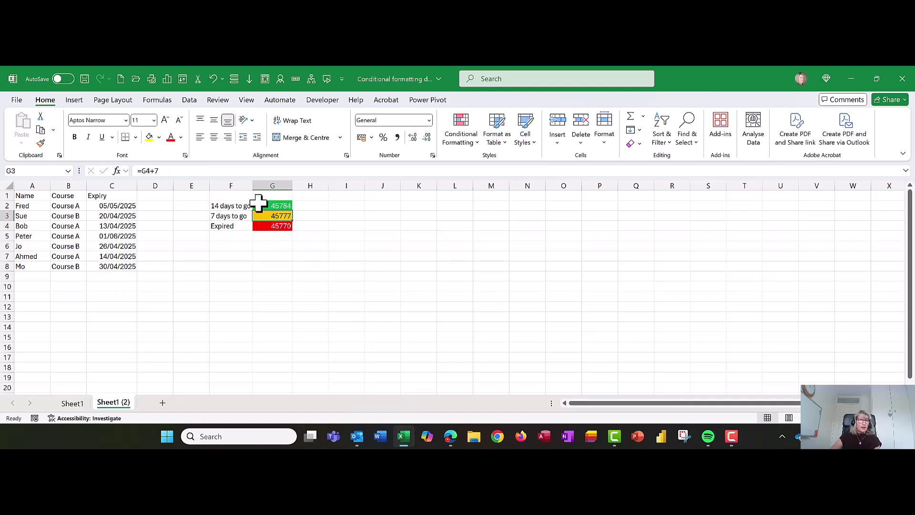
left_click(259, 205)
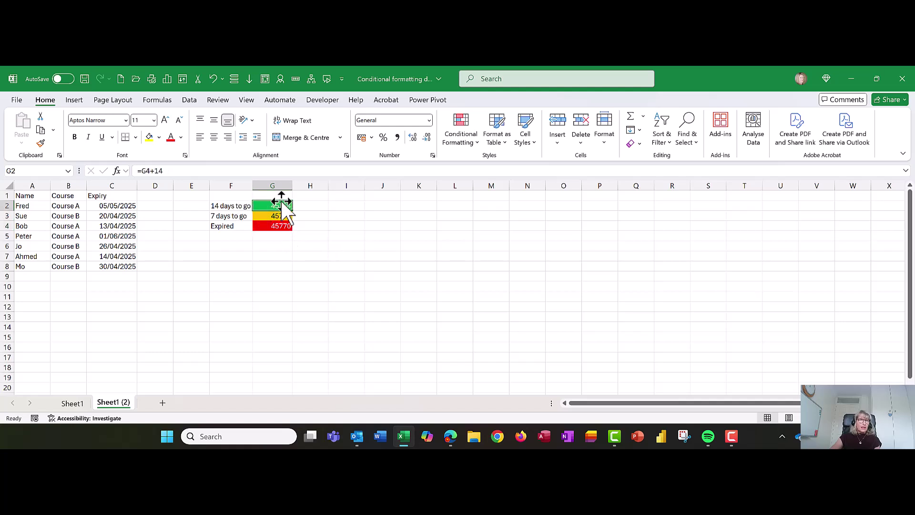
left_click_drag(258, 206, 260, 224)
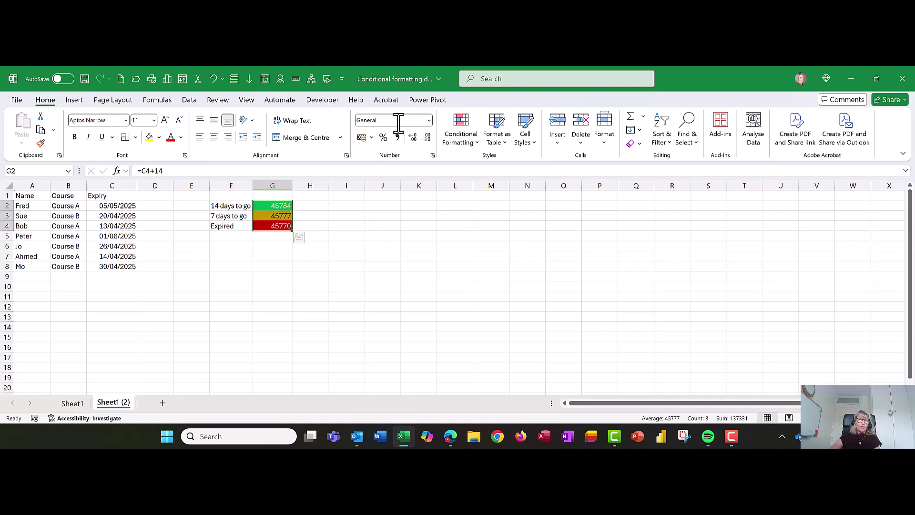
left_click(429, 120)
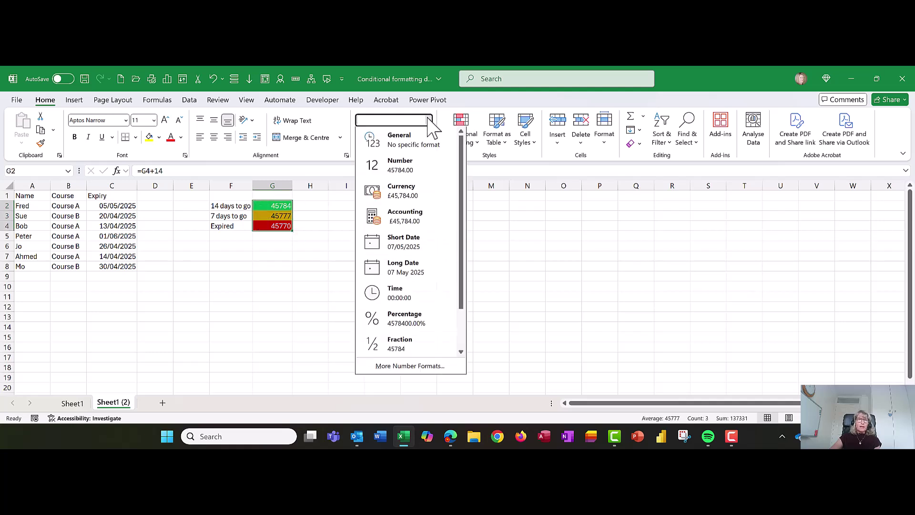
left_click(416, 242)
left_click(393, 244)
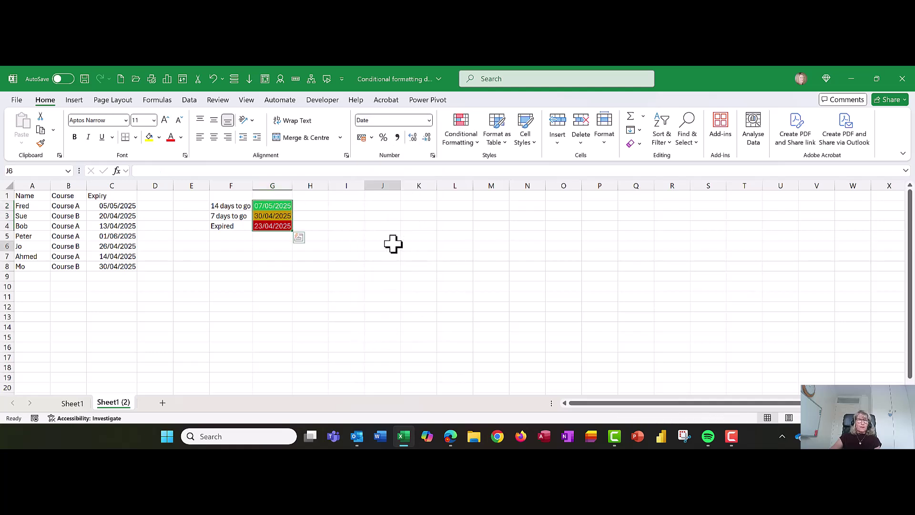
left_click(262, 228)
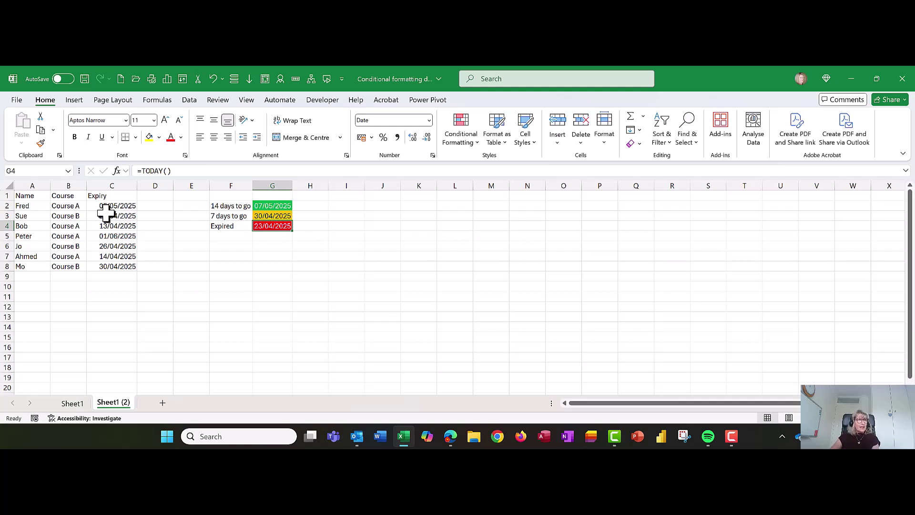
- Select the expiry dates C2:C8 and start a new Conditional Formatting rule
left_click_drag(106, 206, 102, 267)
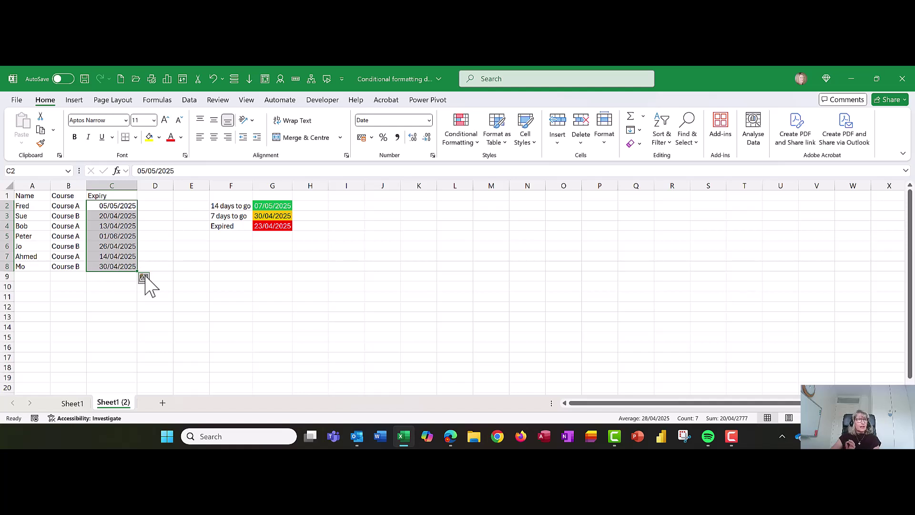
key("F10")
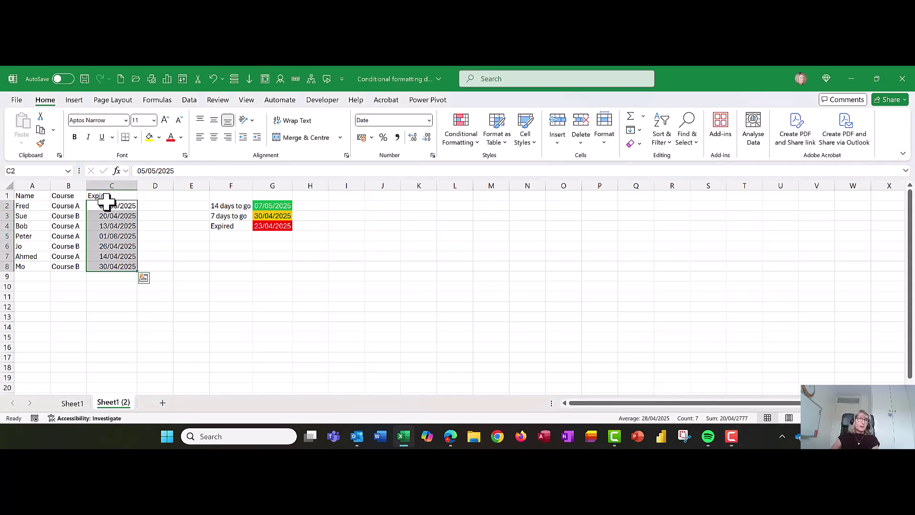
left_click(467, 149)
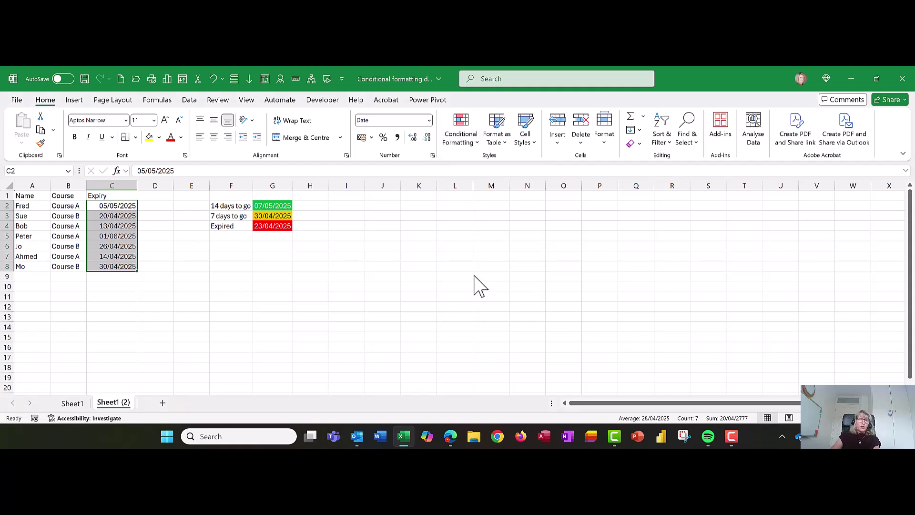
left_click(477, 274)
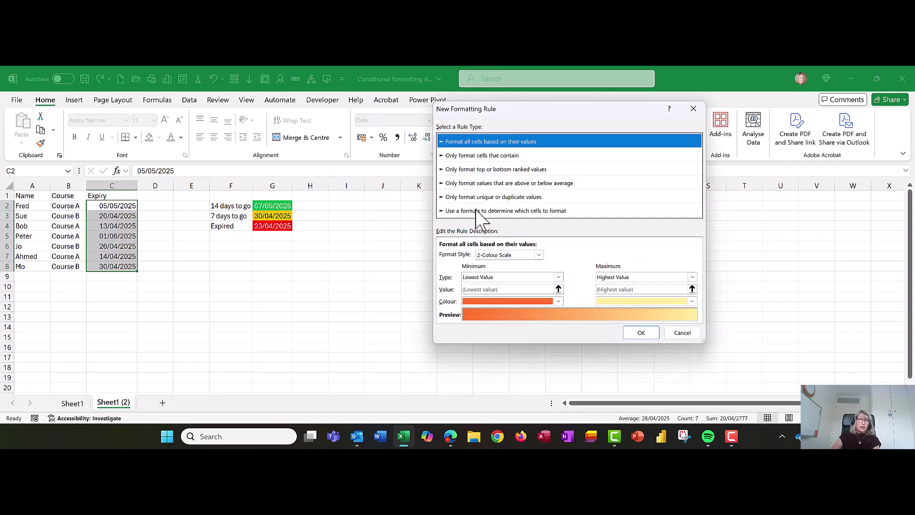
- Make the rule formula-based with =$C$2<=$G$4 to flag expired dates
left_click(478, 211)
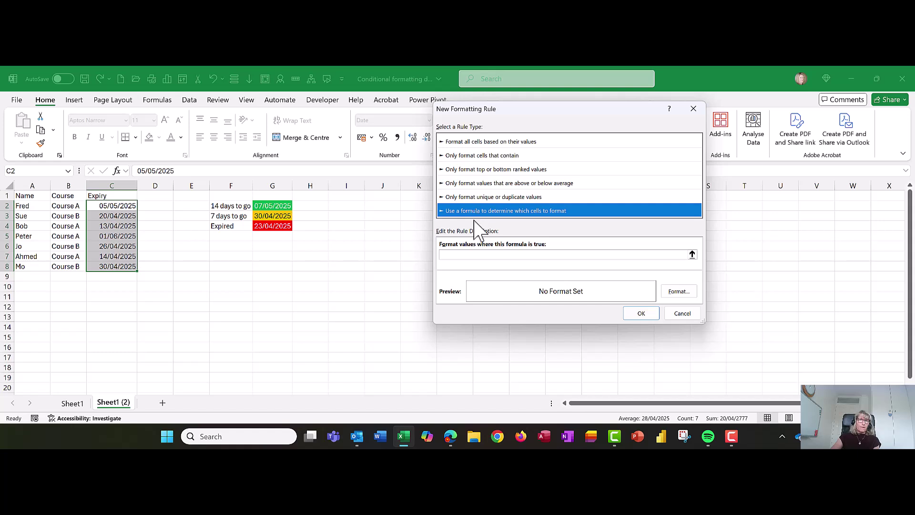
left_click(470, 254)
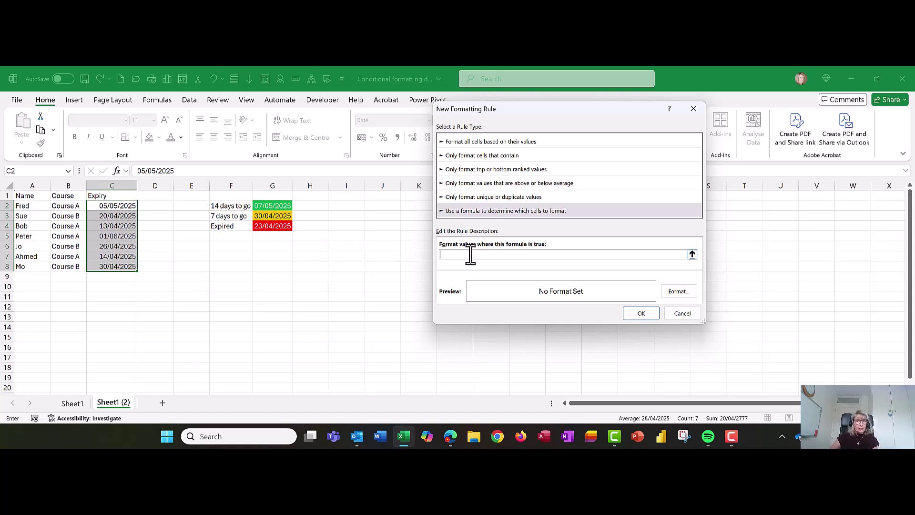
left_click_drag(519, 116, 420, 149)
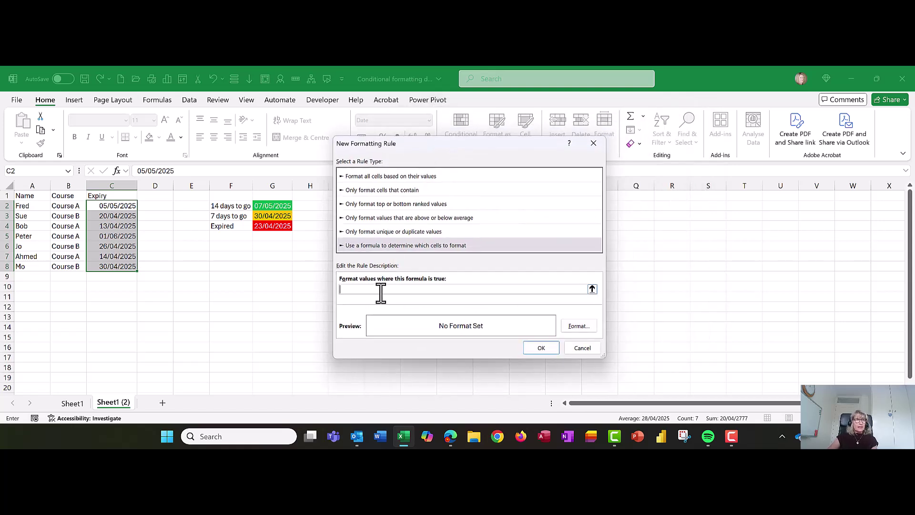
left_click(97, 205)
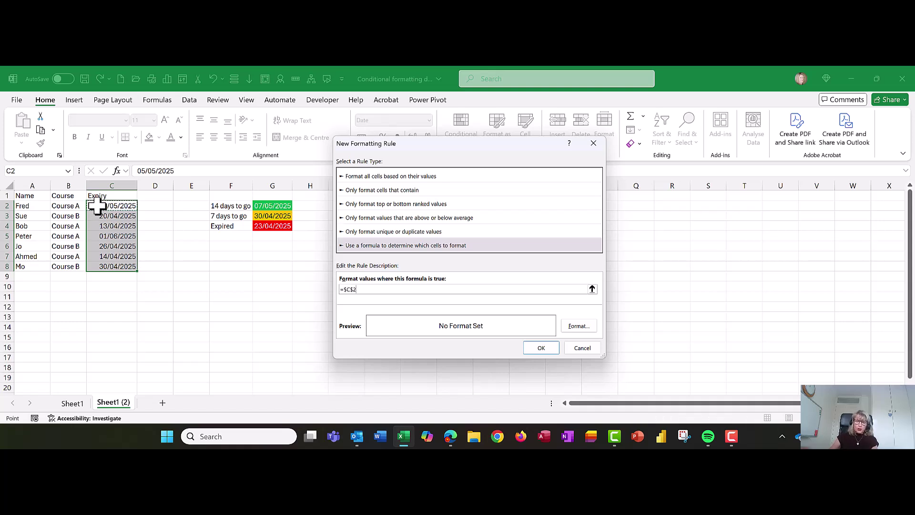
type("<=")
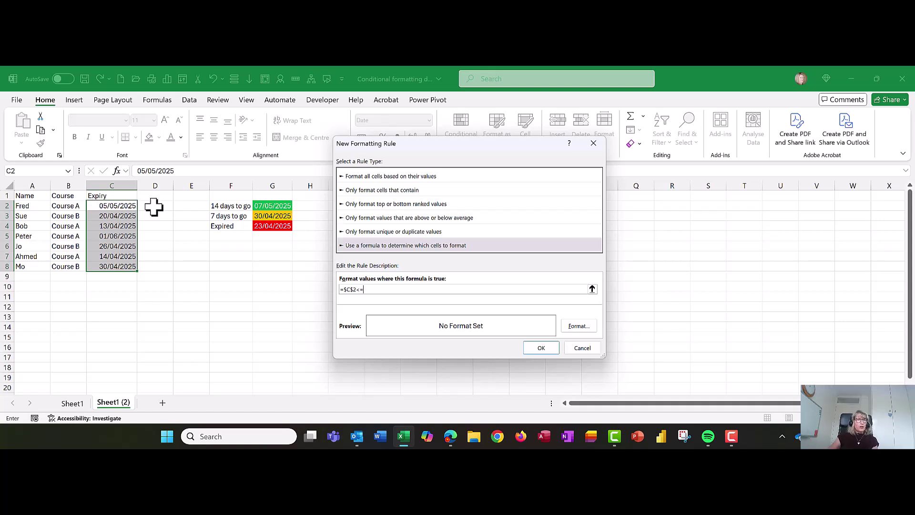
left_click(281, 227)
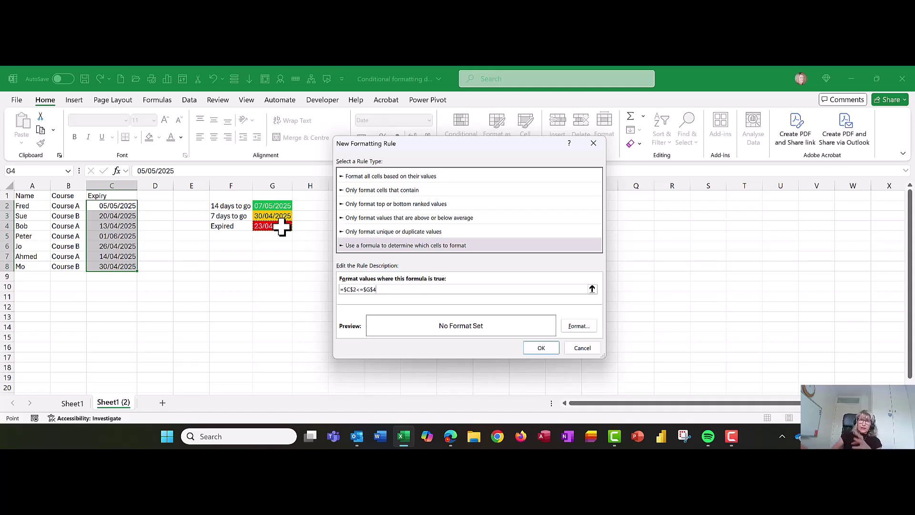
- Format the expired-date rule with a red fill and white font colour
left_click(579, 326)
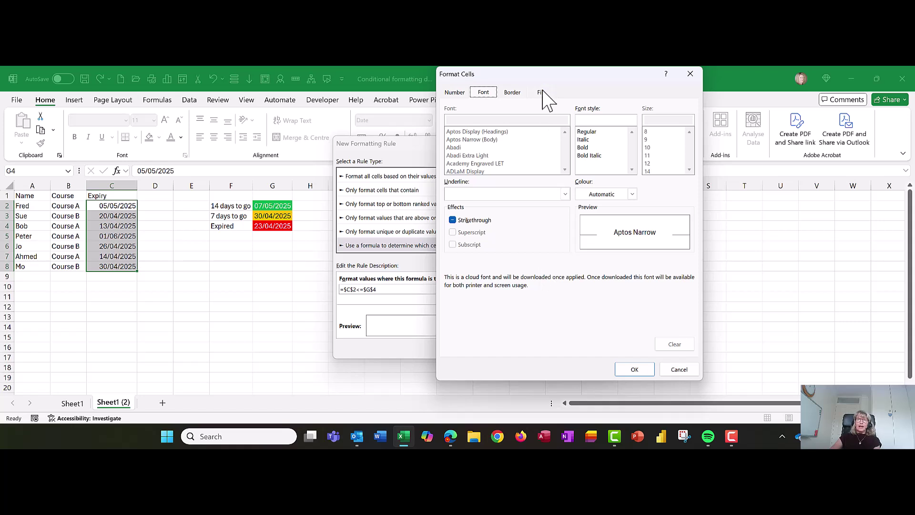
left_click(542, 92)
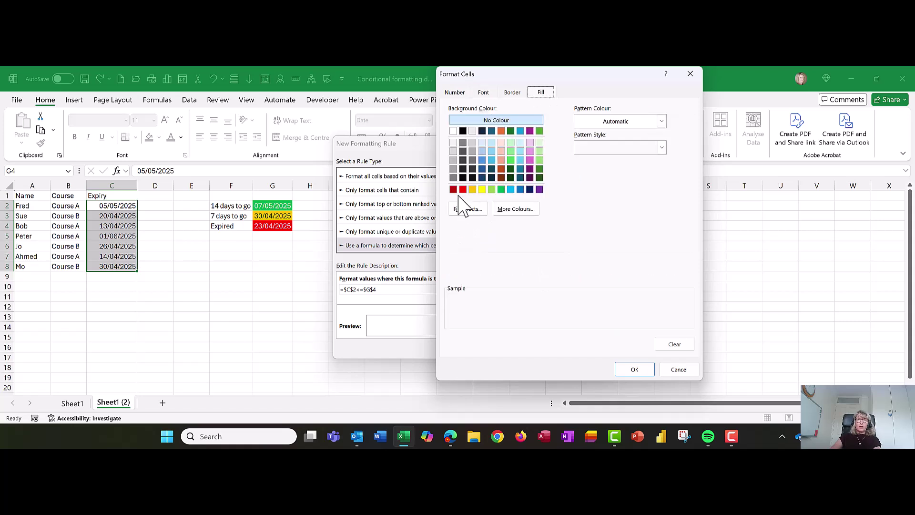
left_click(463, 190)
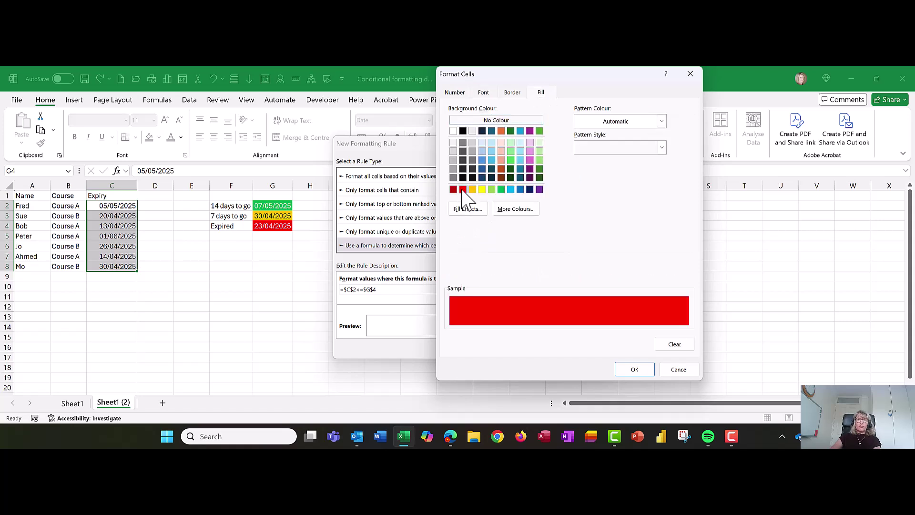
left_click(483, 93)
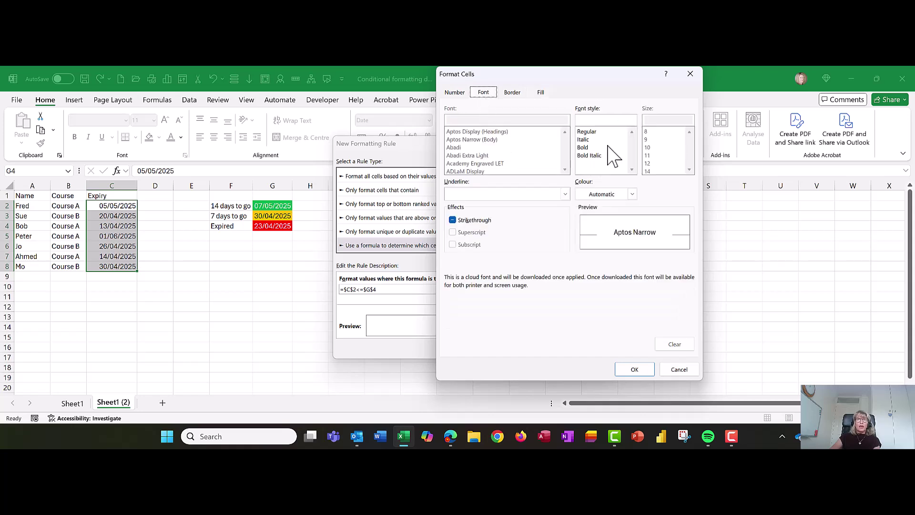
left_click(631, 194)
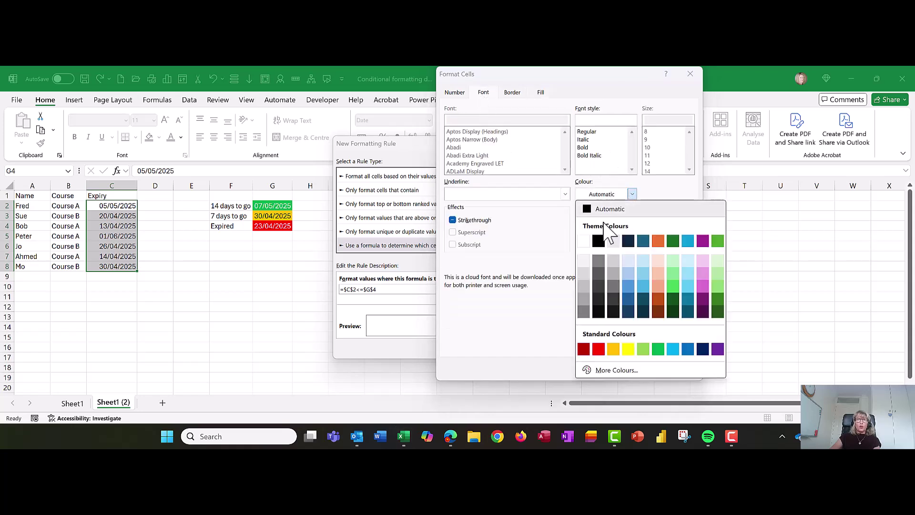
left_click(583, 241)
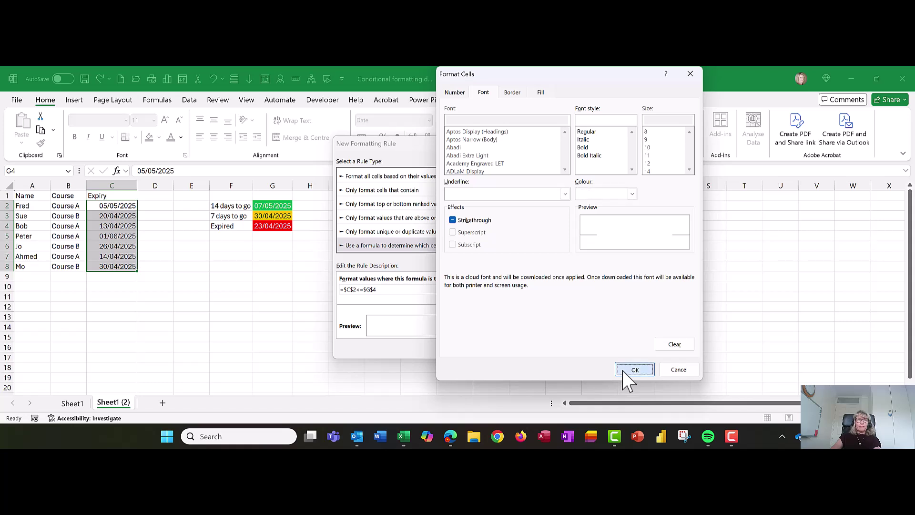
left_click(629, 374)
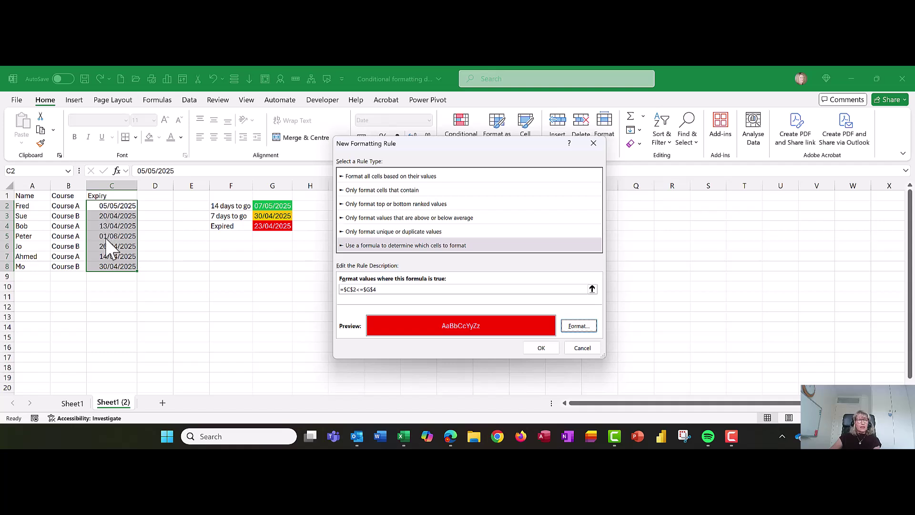
- Remove the $ before the row number so the expired rule reads =$C2<=$G$4
left_click(350, 290)
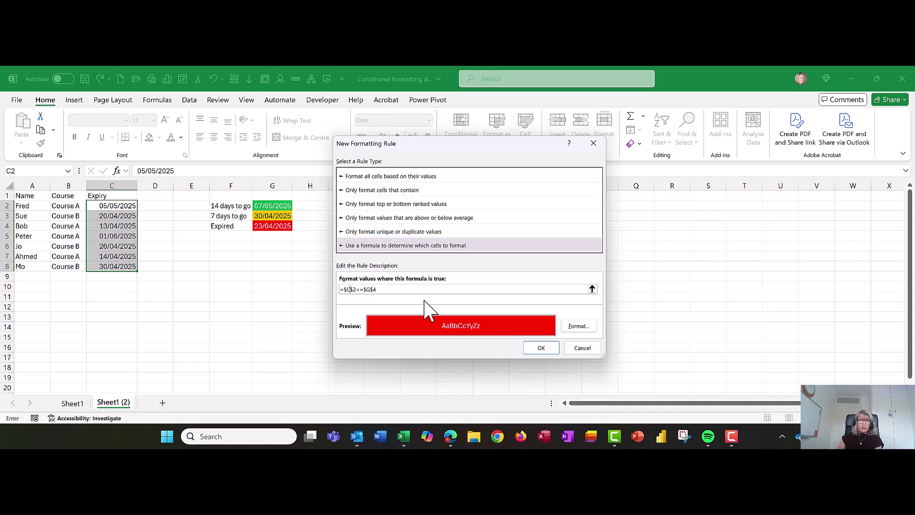
key("Delete")
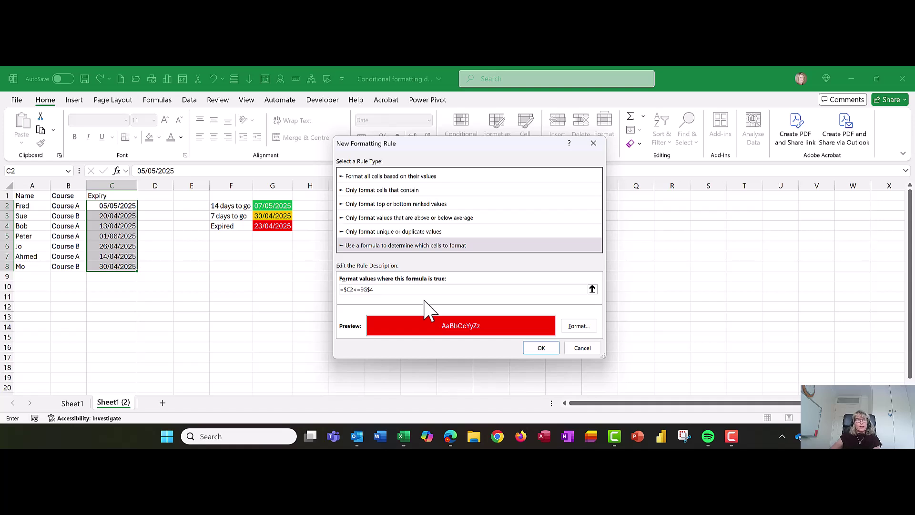
left_click(349, 289)
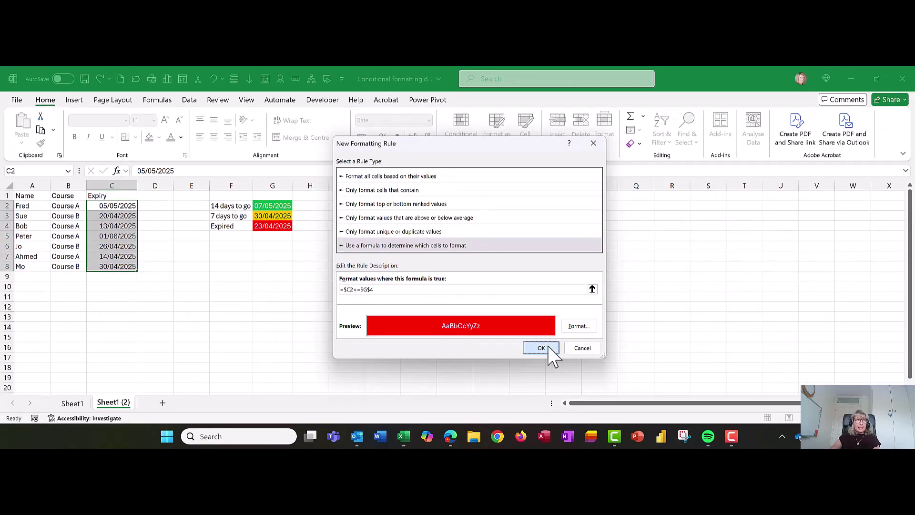
- Apply the red expired-date rule and inspect the dates in C3, C4, C7 and C5
left_click(542, 348)
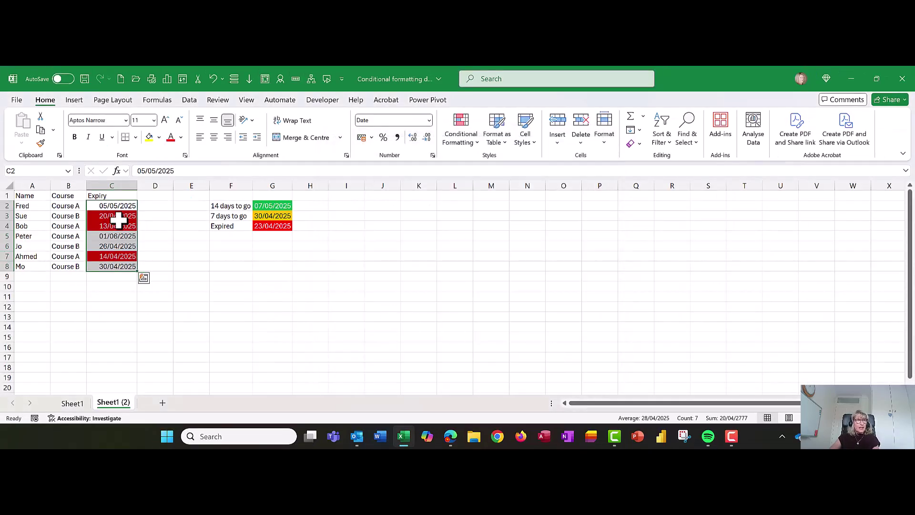
left_click(118, 216)
left_click(116, 227)
left_click(109, 257)
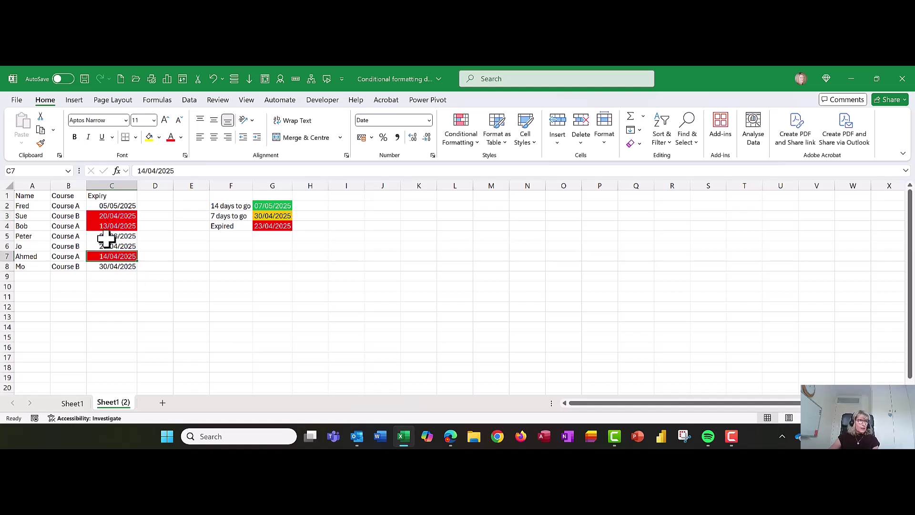
left_click(113, 236)
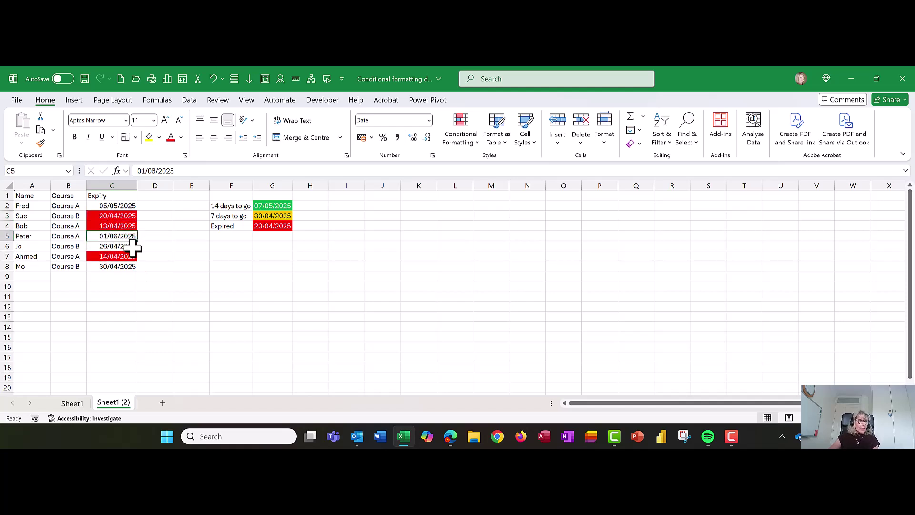
- Test the rule by changing C5 to 01/03/2025, restore 01/06/2025, then reselect C2:C8
left_click(151, 171)
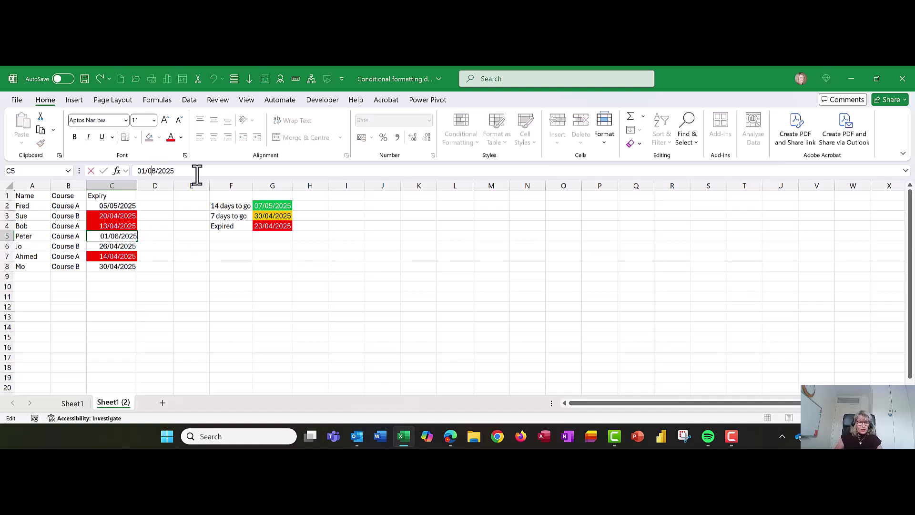
key("Delete")
type("3")
key("Return")
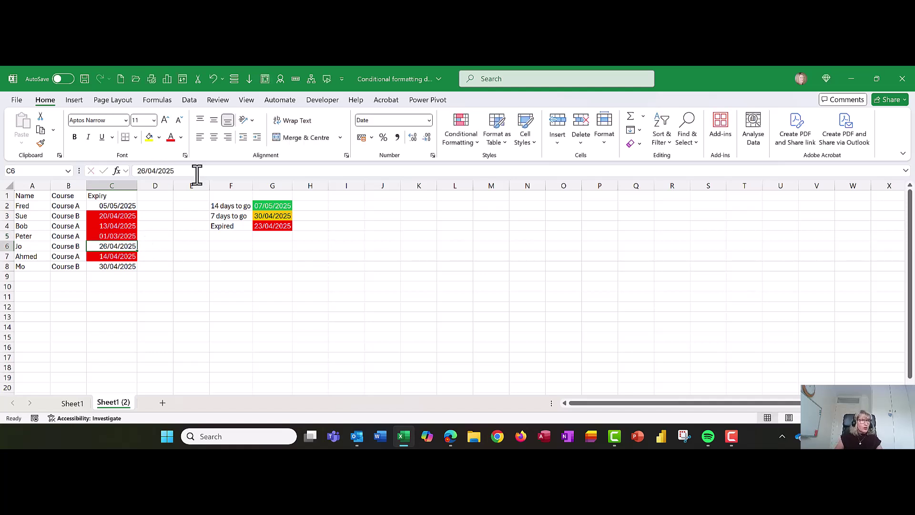
key("Up")
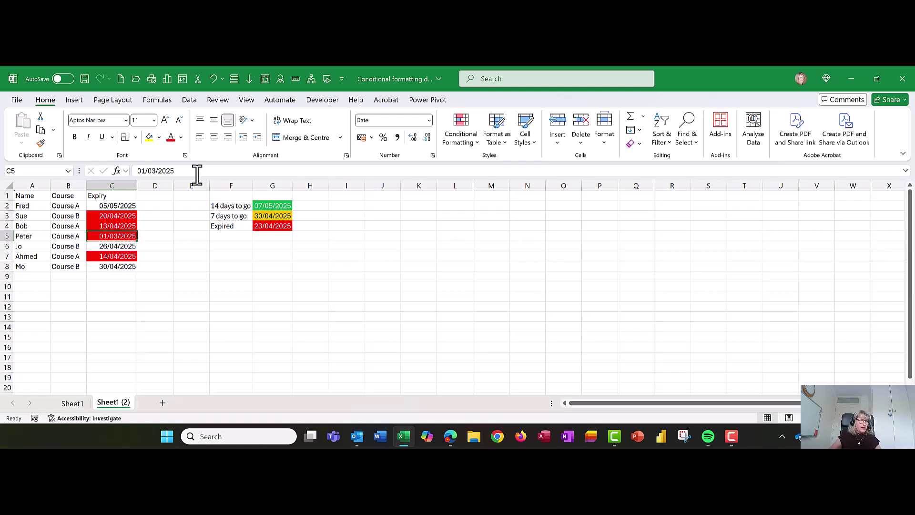
left_click(156, 171)
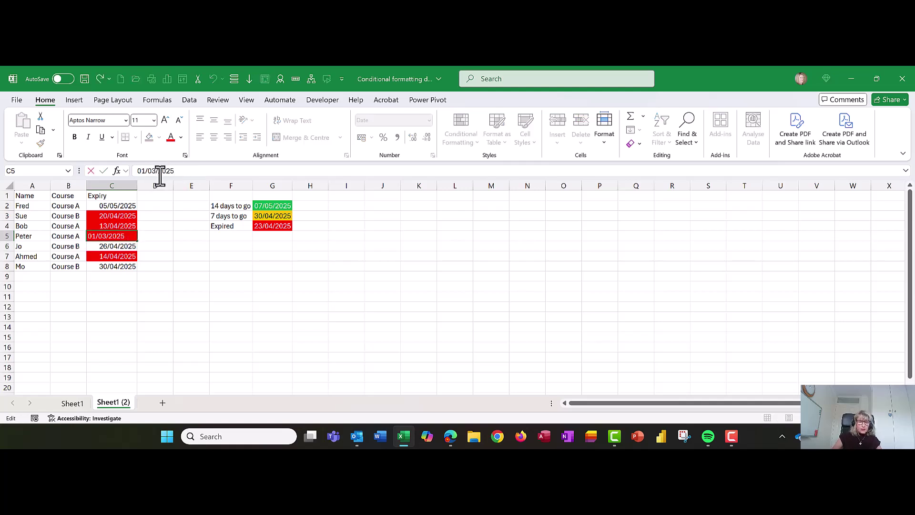
key("BackSpace")
type("6")
key("Return")
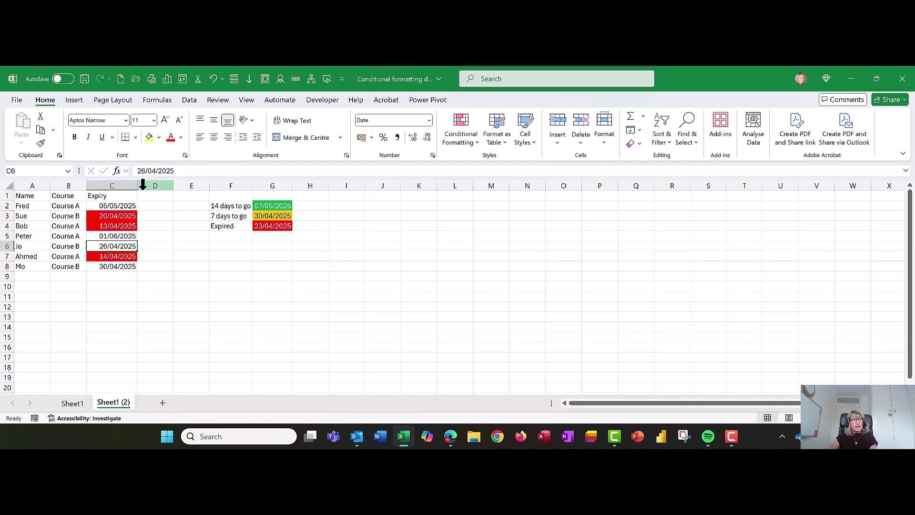
left_click_drag(123, 205, 113, 269)
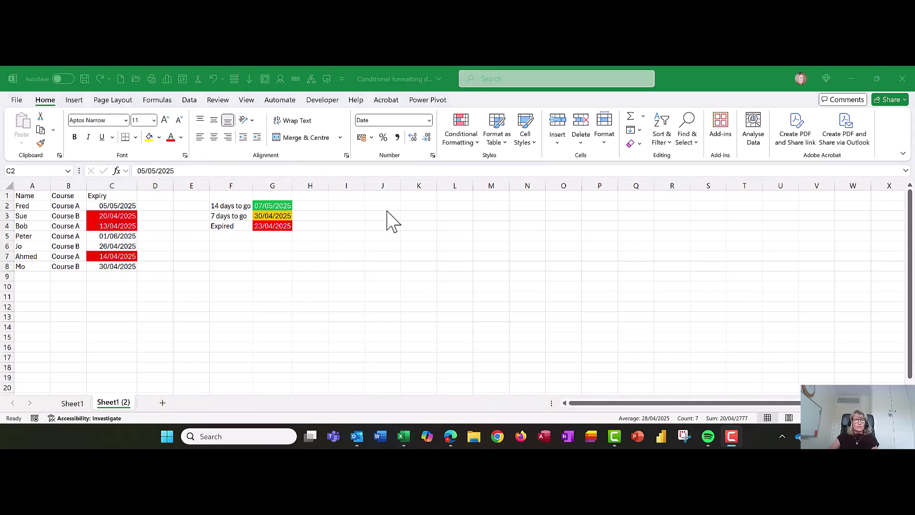
- Start a new formula-based rule on the expiry dates with the formula =$C2<=$G$3
left_click(118, 200)
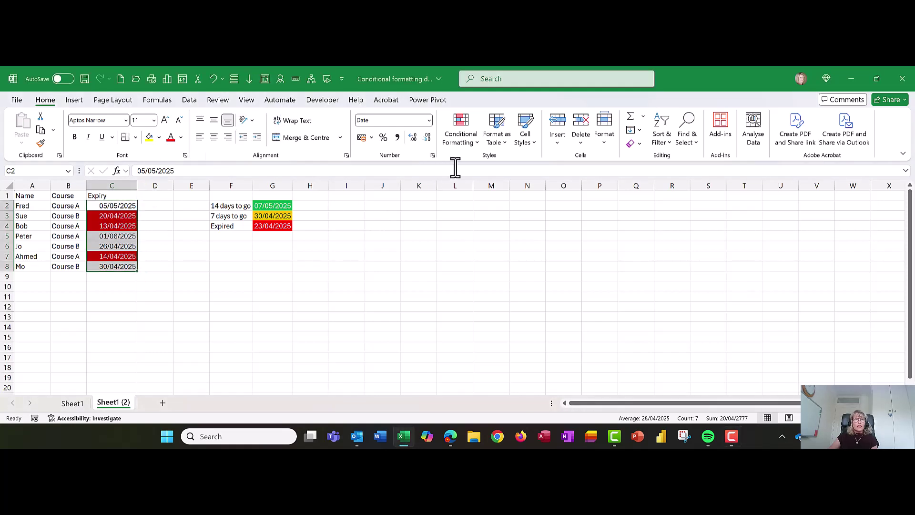
left_click(472, 141)
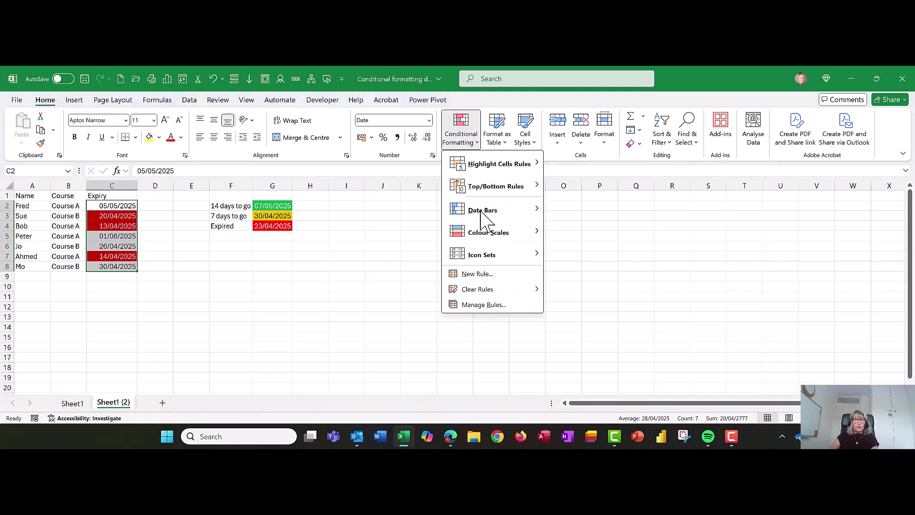
left_click(476, 274)
left_click(399, 236)
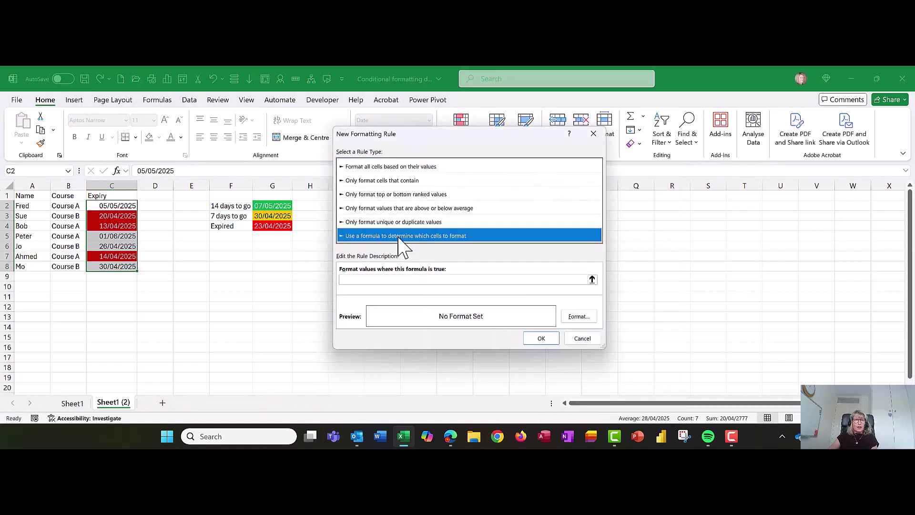
left_click(391, 280)
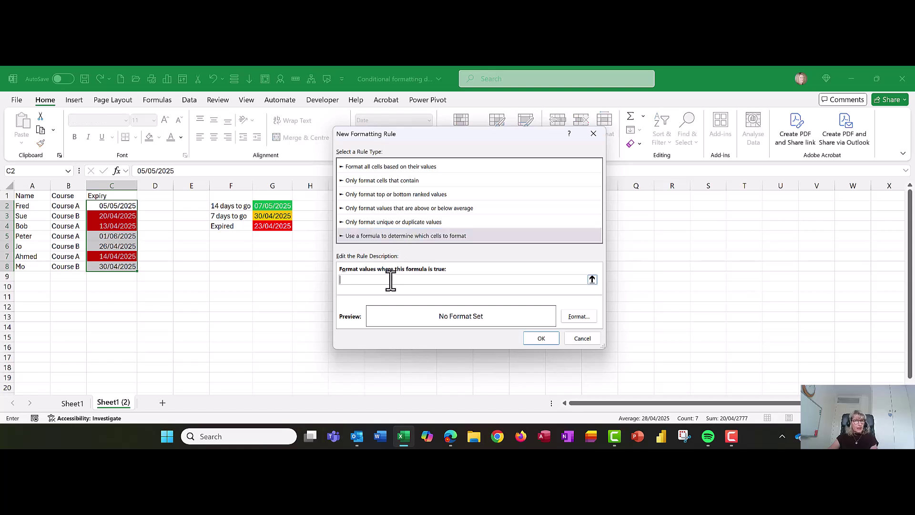
left_click(98, 206)
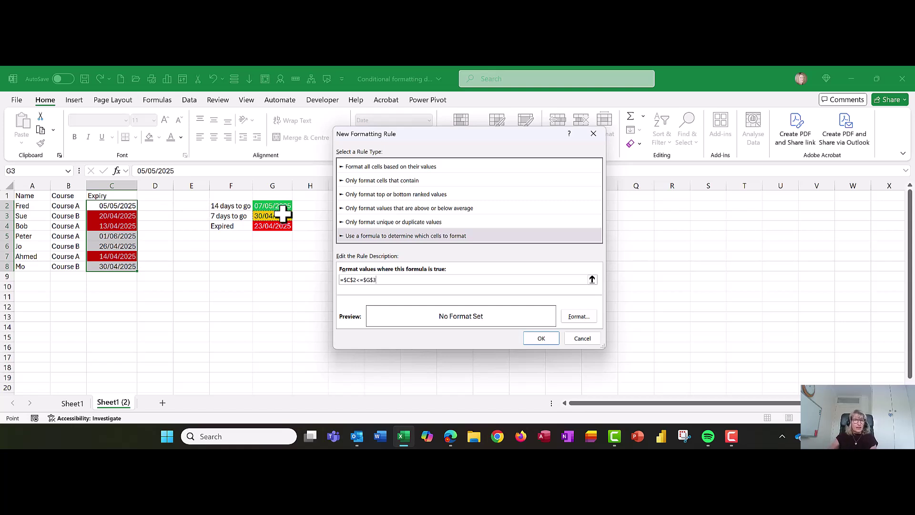
left_click(353, 279)
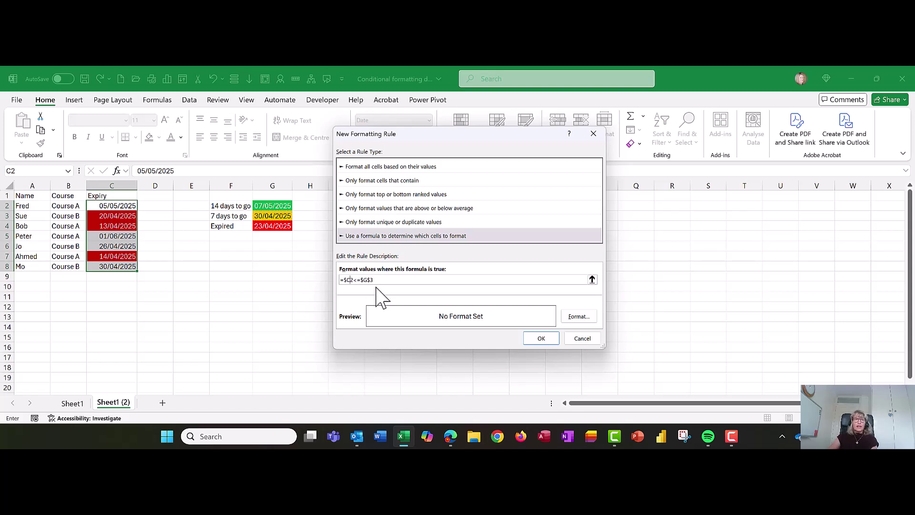
- Give the 7-days rule an orange-gold fill and apply it
left_click(579, 317)
left_click(442, 98)
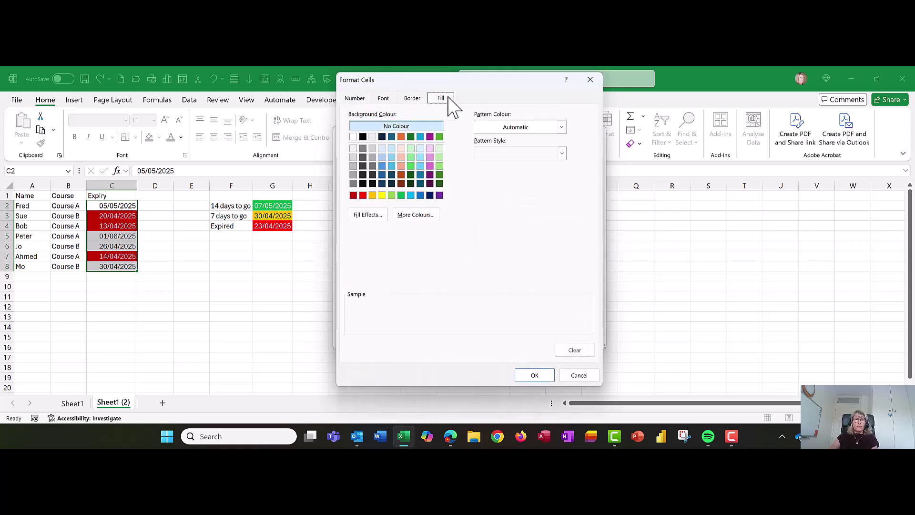
left_click(373, 196)
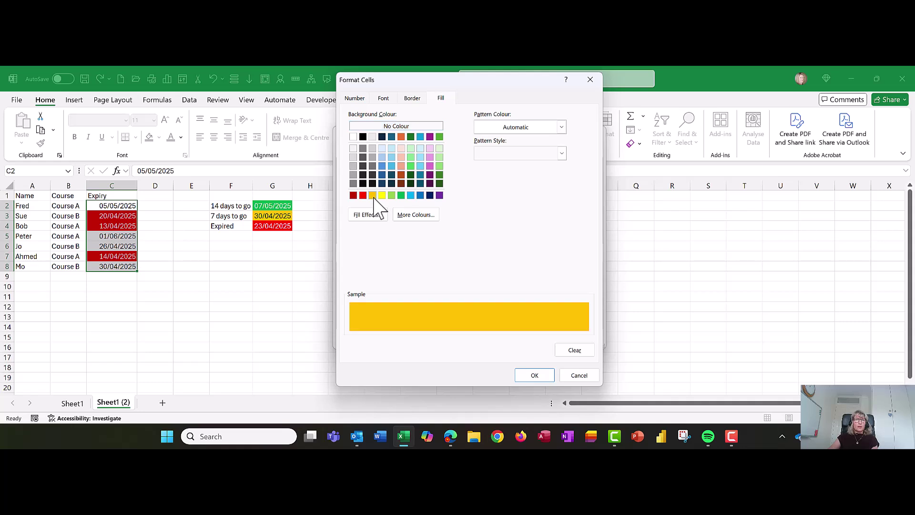
left_click(529, 377)
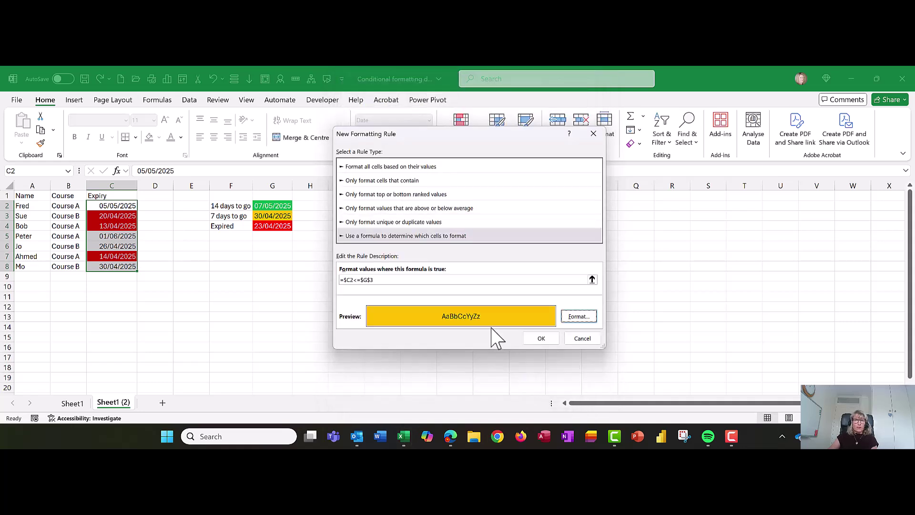
left_click(553, 340)
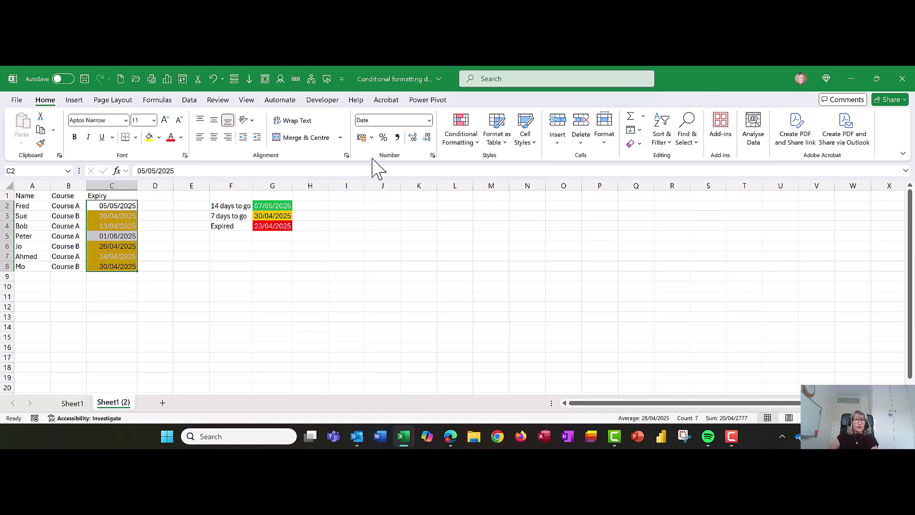
- In the Rules Manager, move the red =$C2<=$G$4 rule above the orange rule and apply
left_click(456, 145)
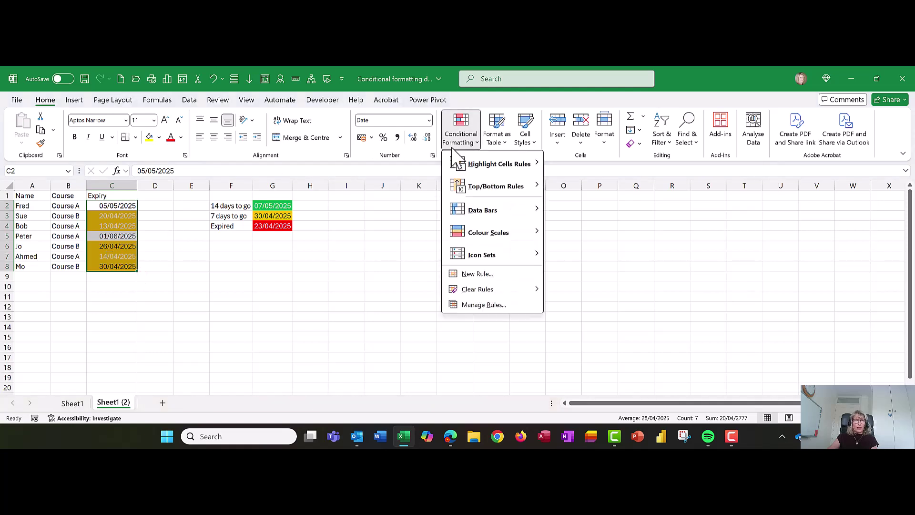
left_click(482, 306)
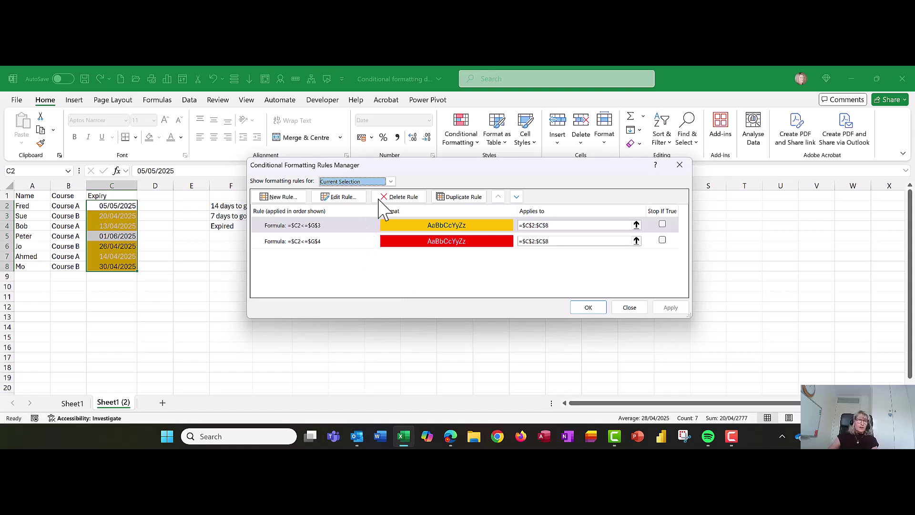
left_click_drag(434, 168, 477, 173)
left_click(385, 257)
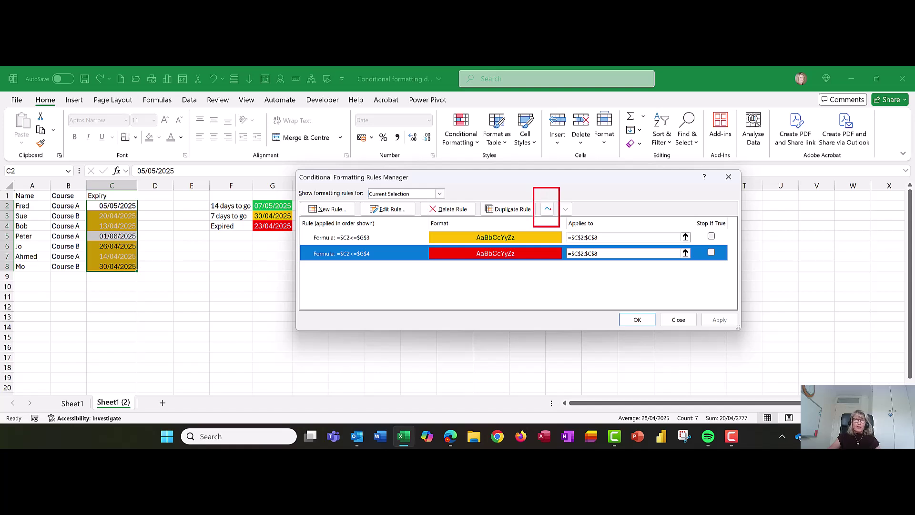
left_click(548, 208)
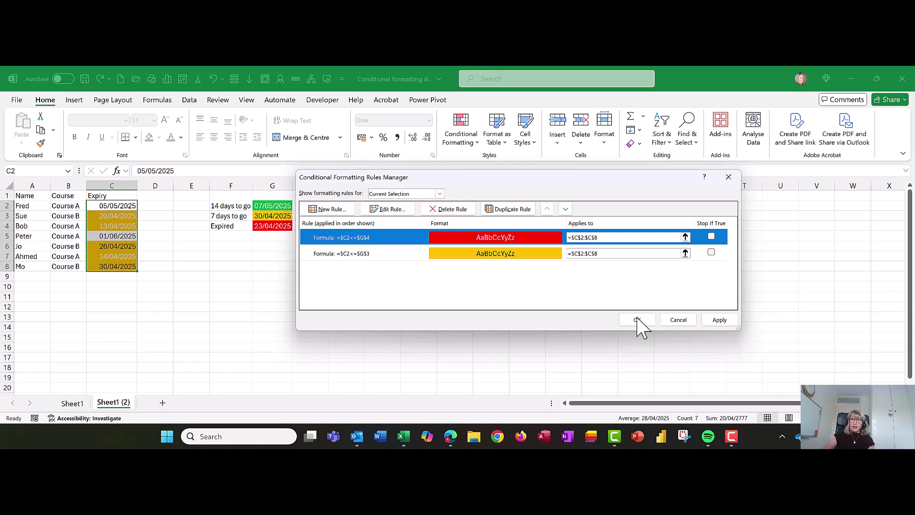
left_click(720, 319)
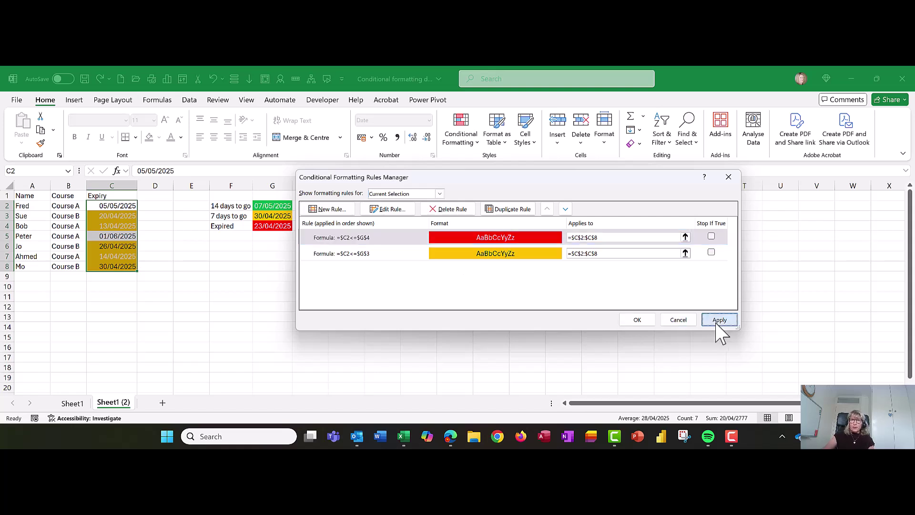
left_click(639, 321)
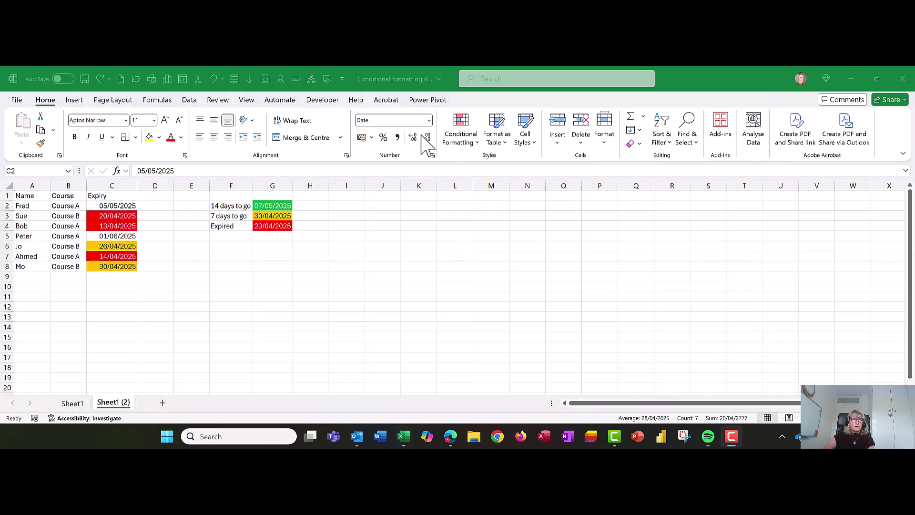
- Start a new formula-based rule for C2:C8 with the formula =$C2<=$G$2
left_click(459, 143)
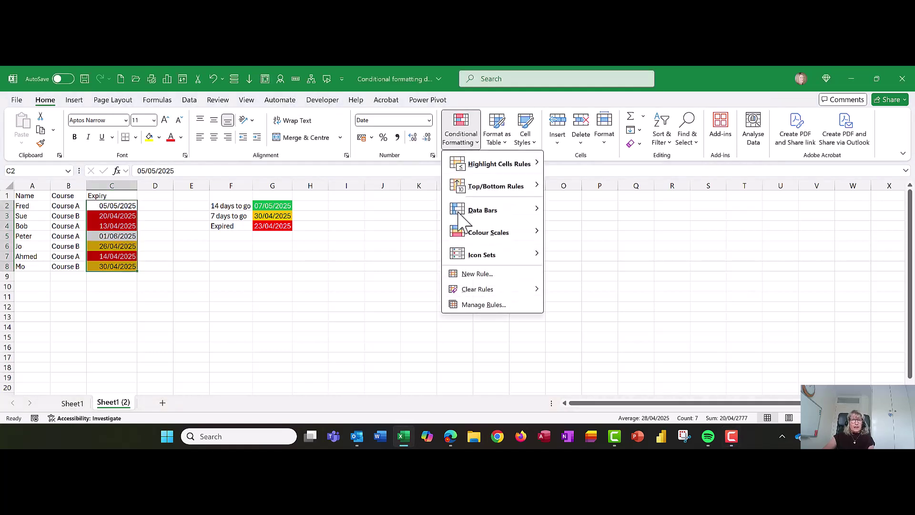
left_click(468, 275)
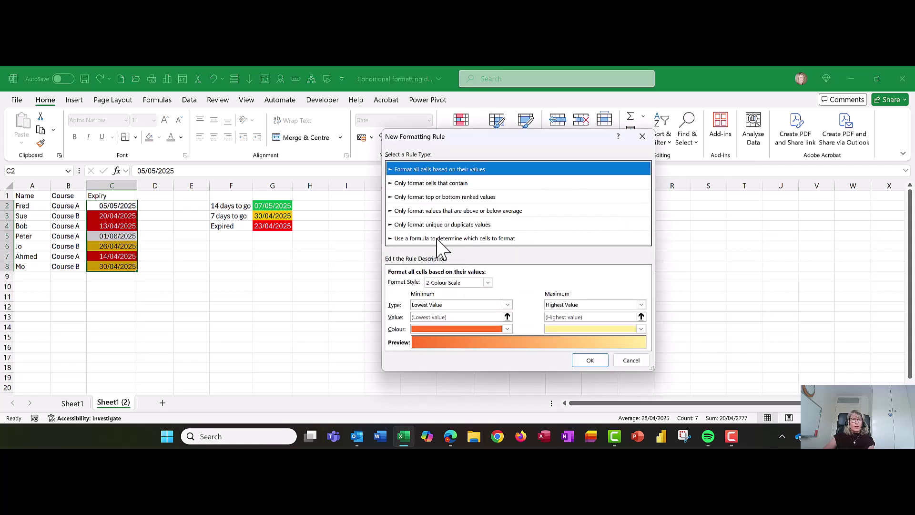
left_click(438, 238)
left_click(432, 283)
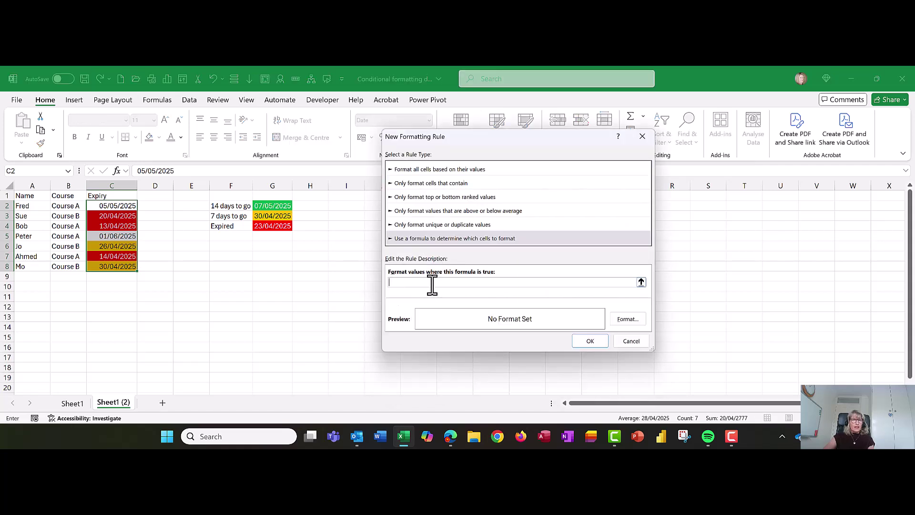
left_click(119, 205)
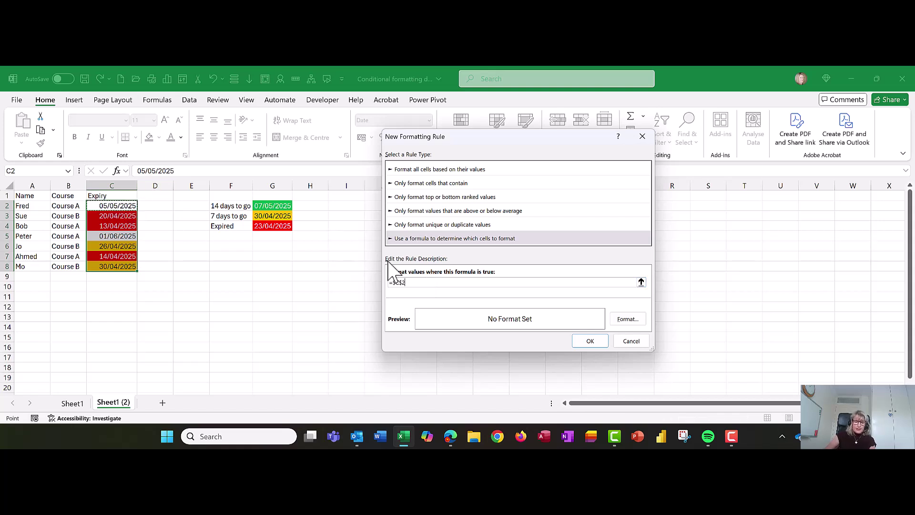
type("<=")
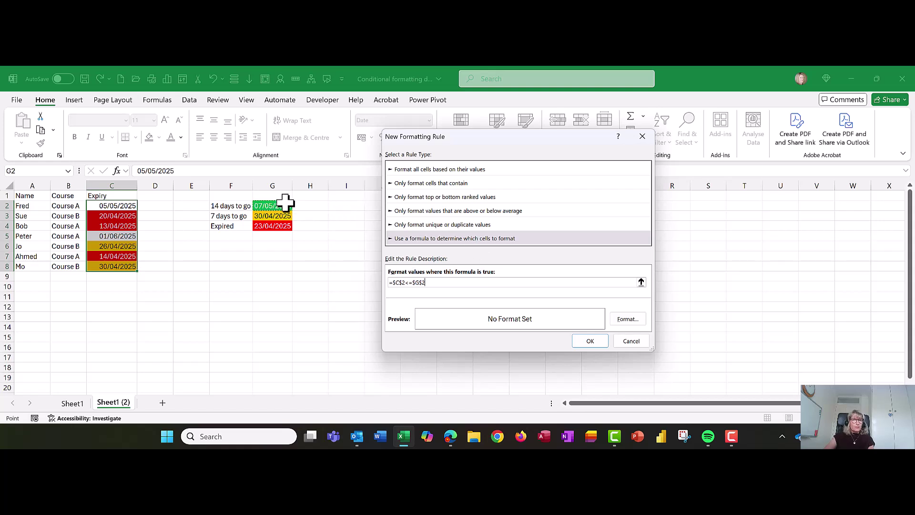
left_click(401, 283)
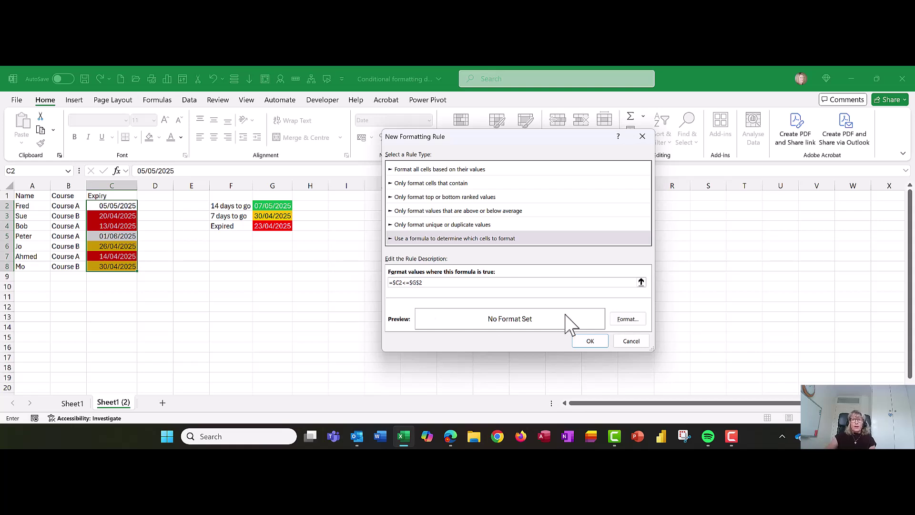
- Format the rule with a green fill and white text, and create it
left_click(628, 319)
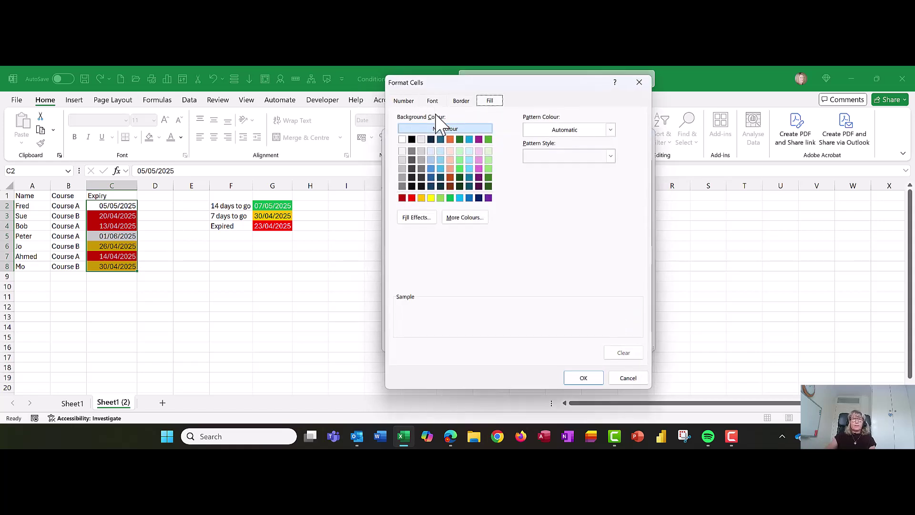
left_click(450, 197)
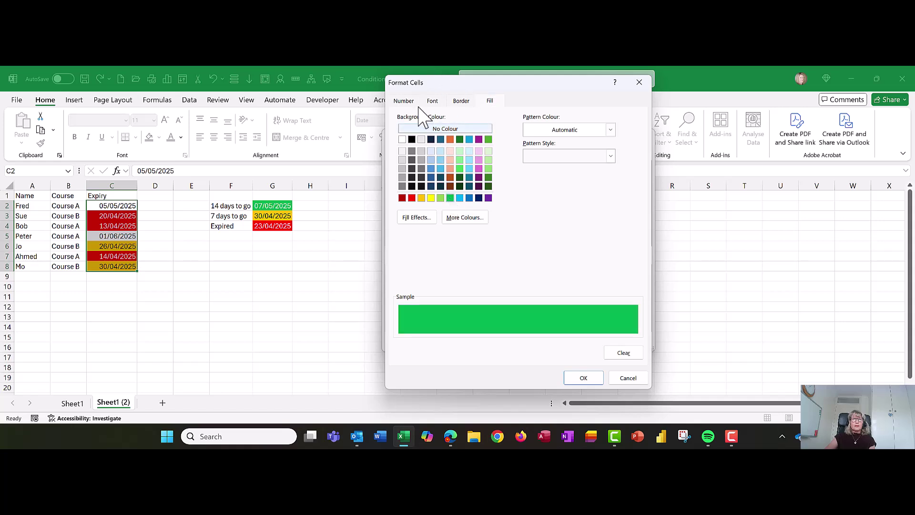
left_click(434, 100)
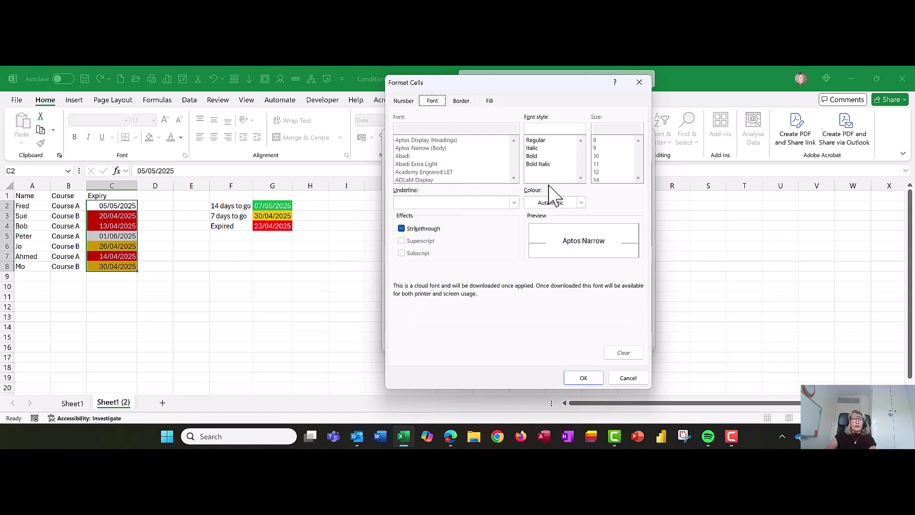
left_click(544, 204)
left_click(537, 249)
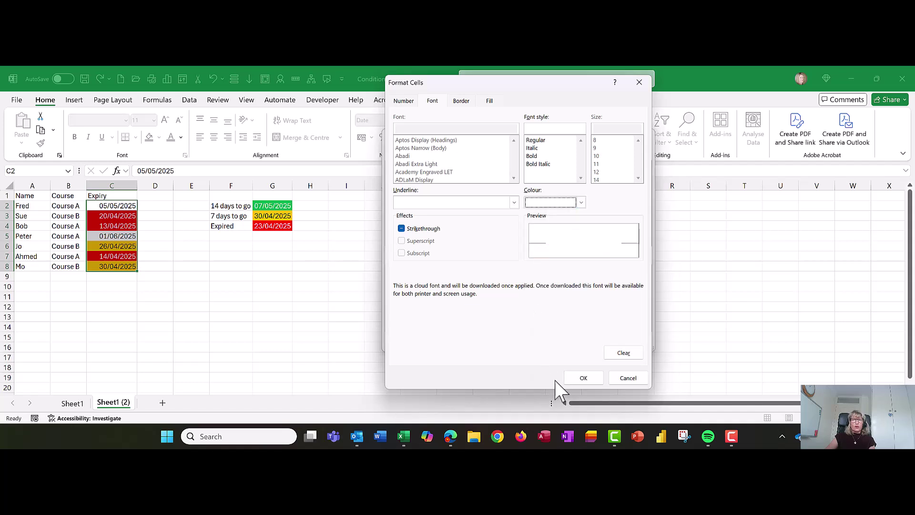
left_click(579, 378)
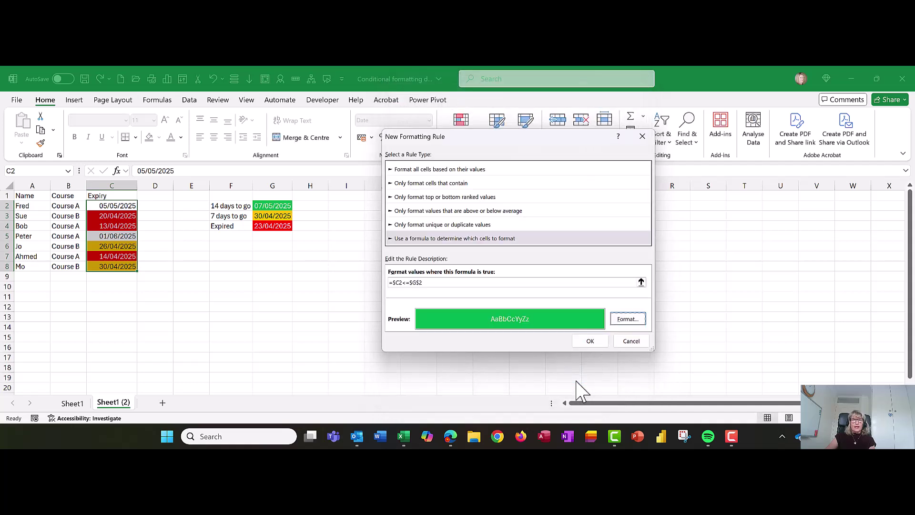
left_click(586, 341)
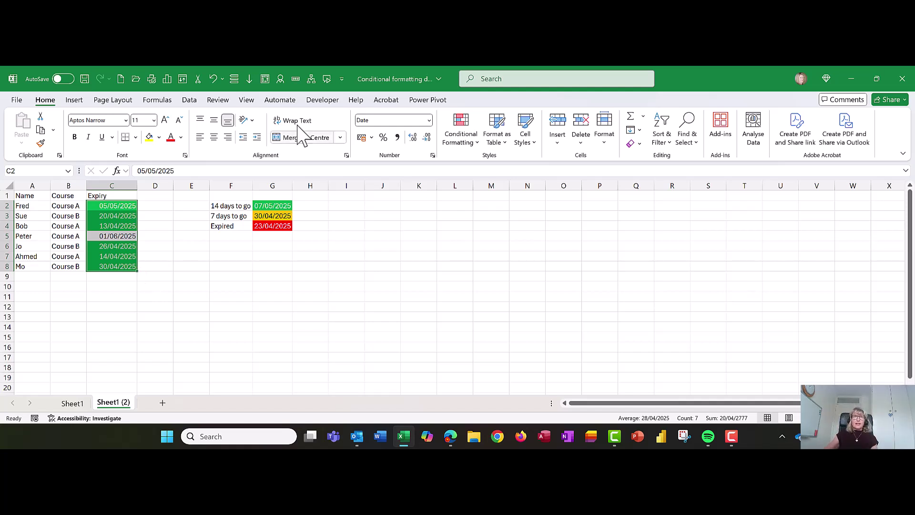
- Move the green =$C2<=$G$2 rule down twice to the bottom of the Rules Manager list
left_click(461, 142)
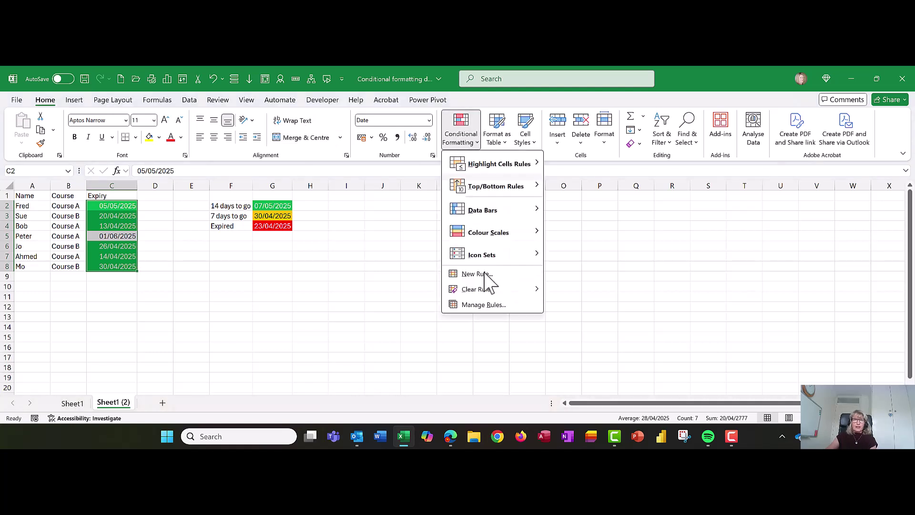
left_click(485, 307)
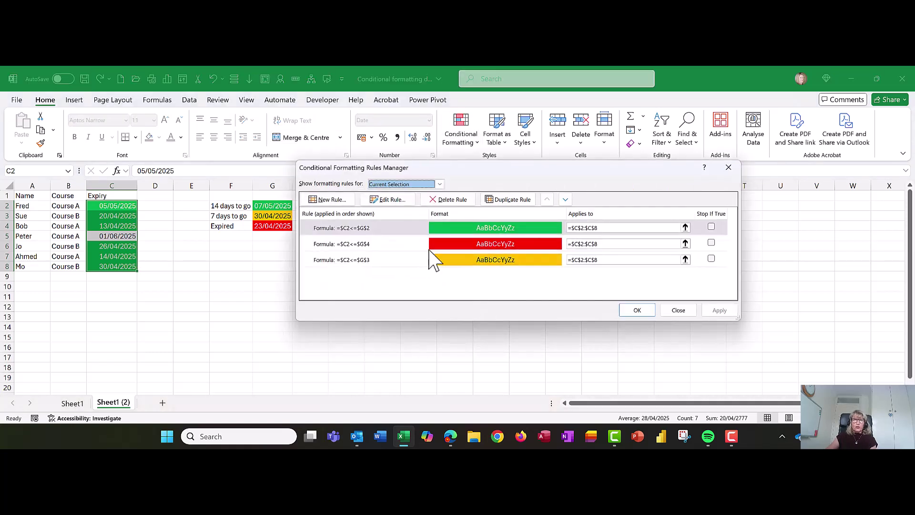
left_click(379, 229)
left_click(566, 199)
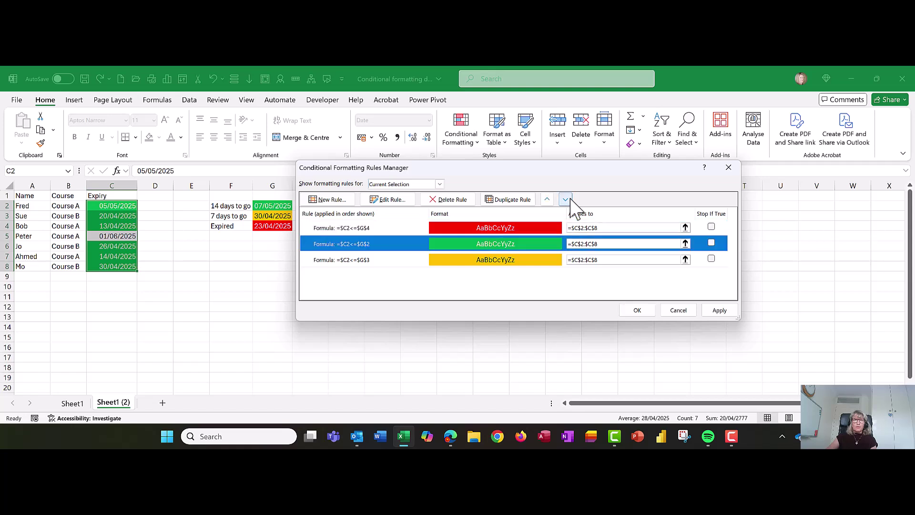
left_click(566, 199)
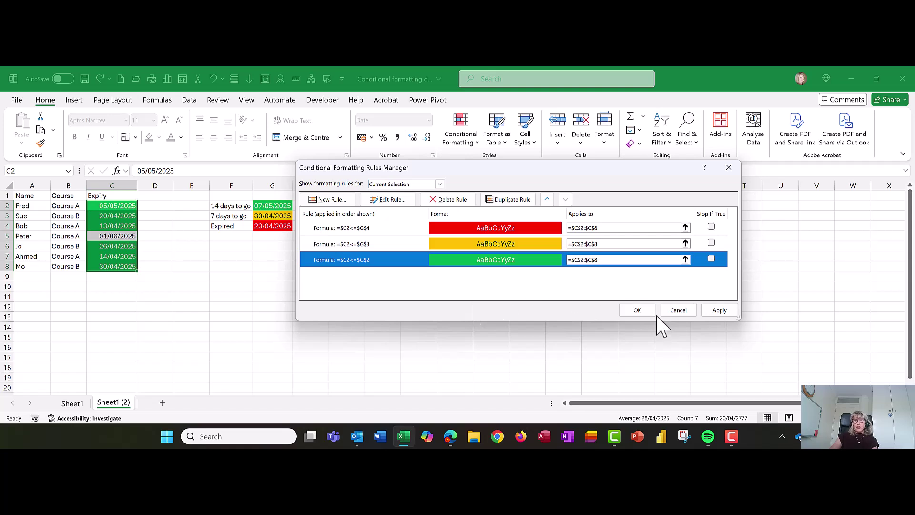
- Confirm the new rule order, check the uncoloured 01/06/2025 in C5, and reselect C2:C8
left_click(638, 310)
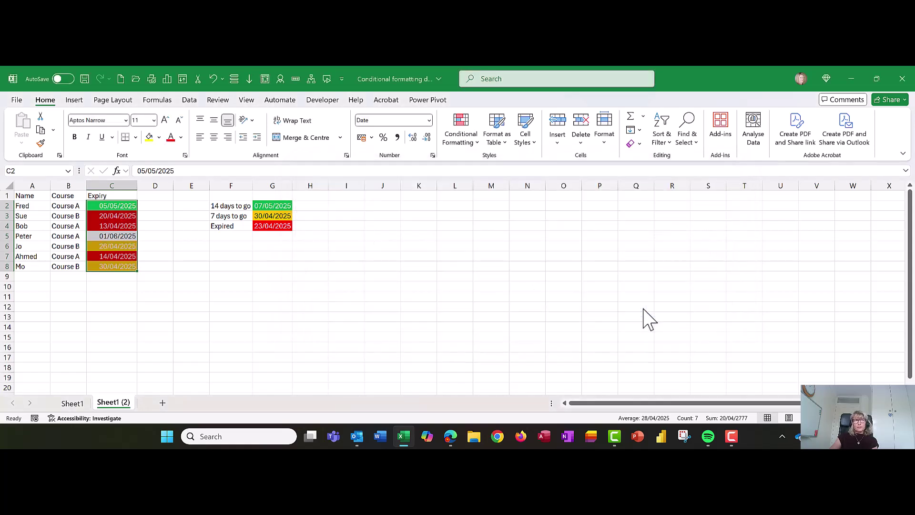
left_click(119, 206)
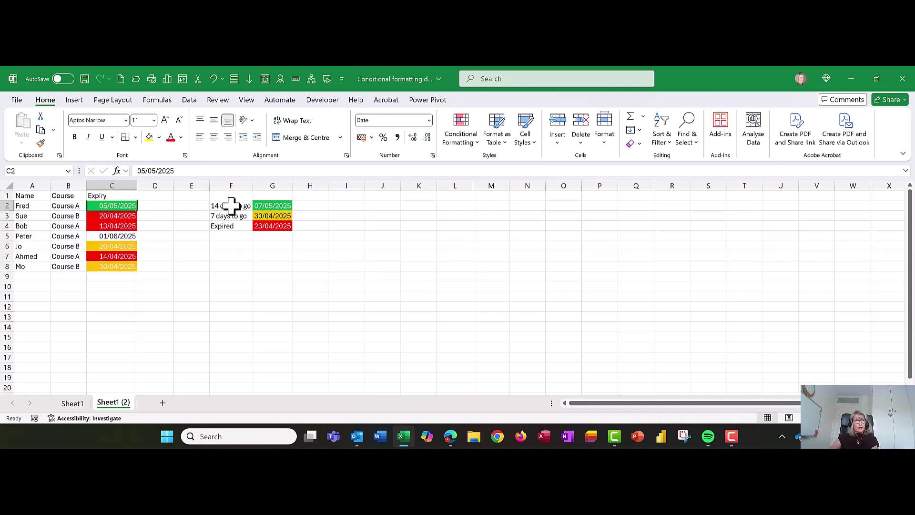
left_click(116, 235)
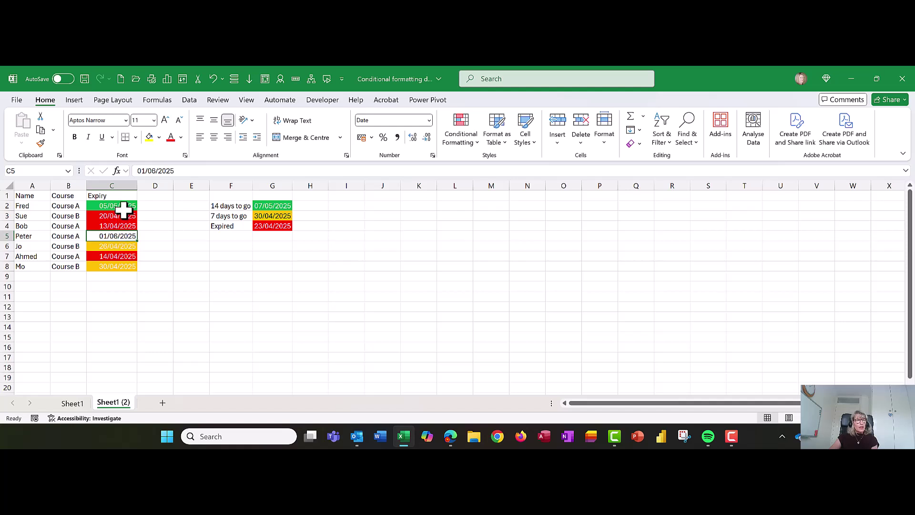
left_click_drag(115, 205, 107, 267)
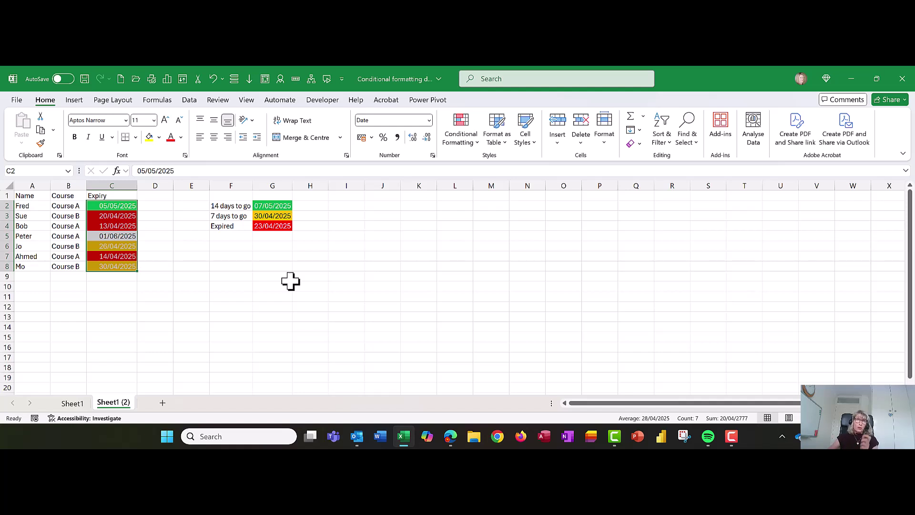
- From the Rules Manager, start a new formula rule comparing C2 against G2: =$C2>$G$2
left_click(461, 137)
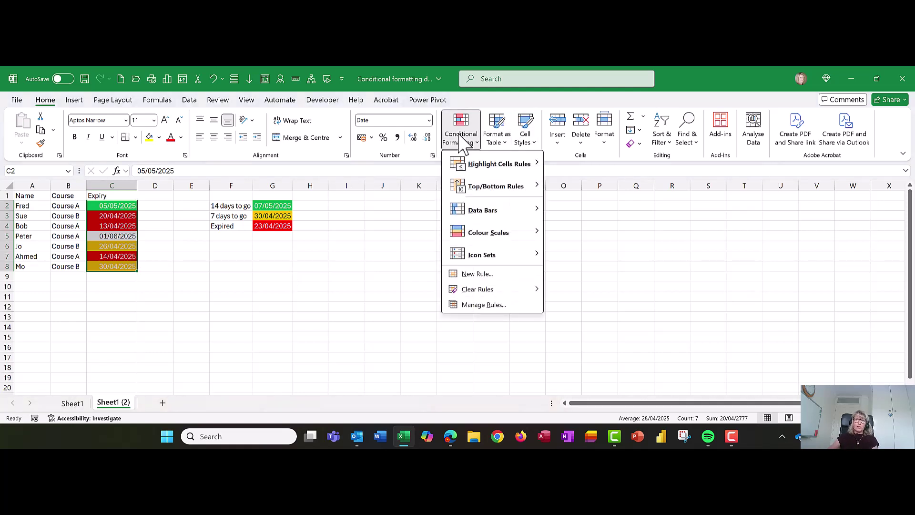
left_click(485, 305)
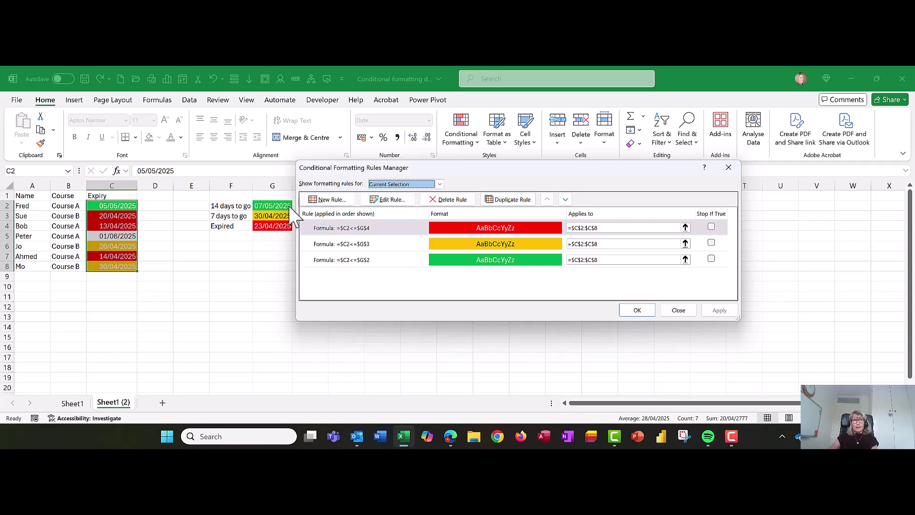
left_click(334, 202)
left_click(432, 230)
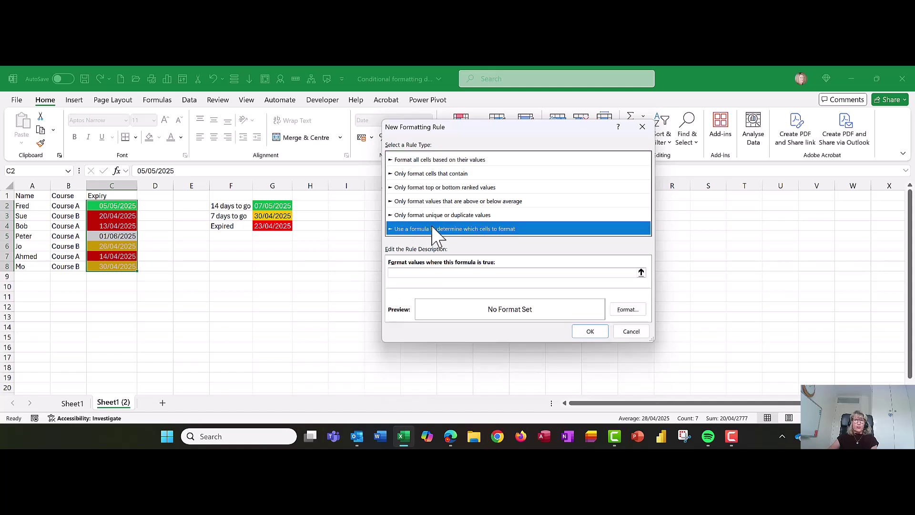
left_click(433, 273)
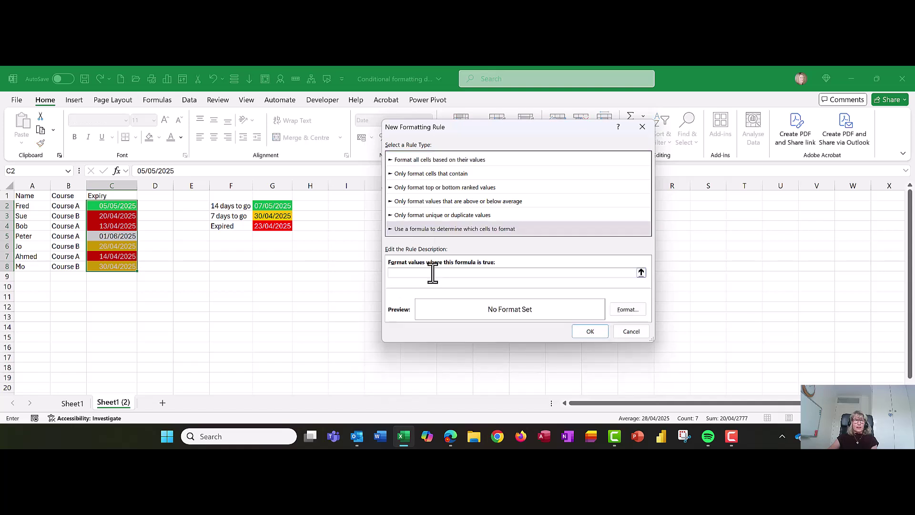
left_click(107, 206)
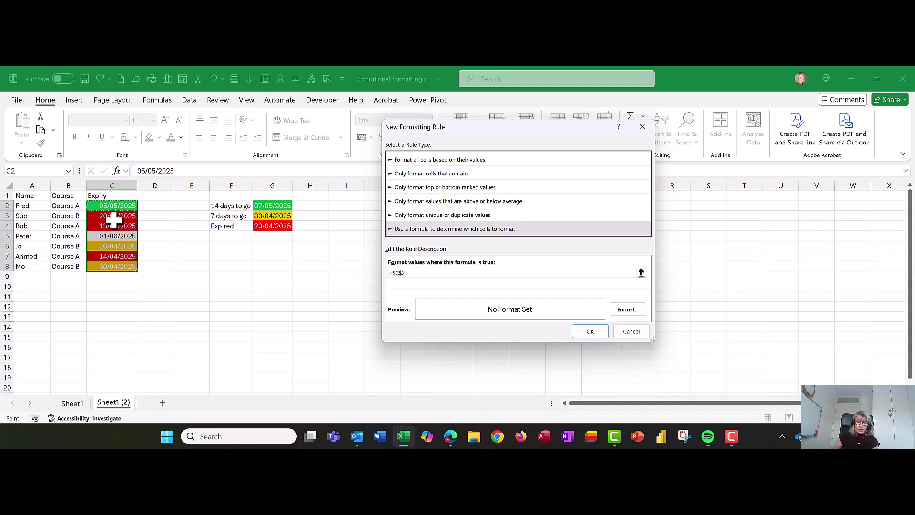
type(">")
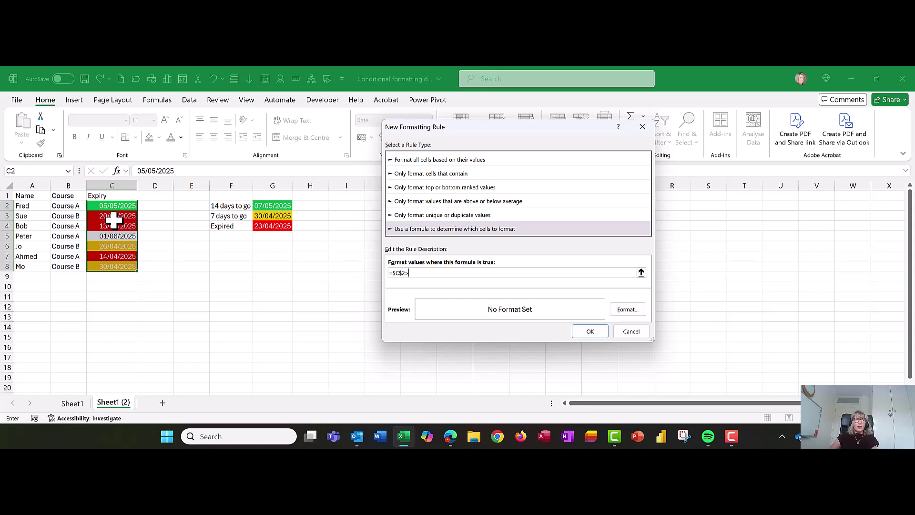
left_click(278, 205)
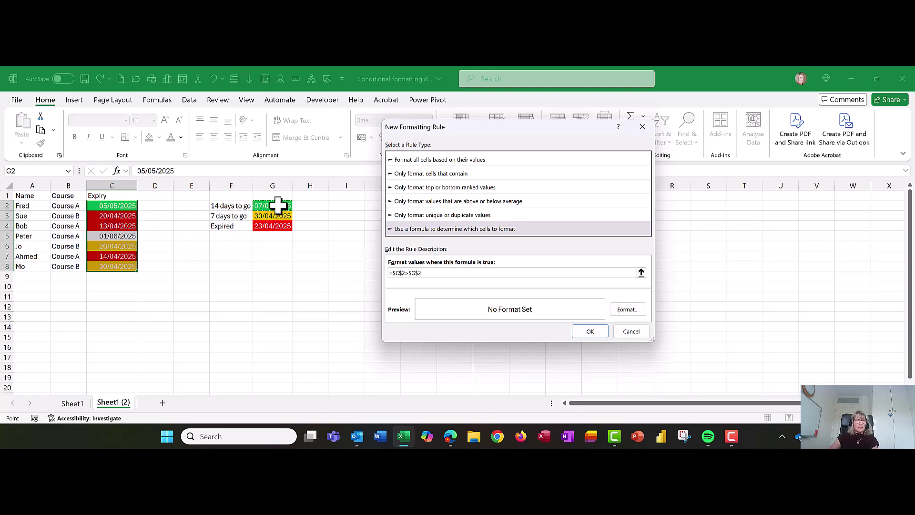
- Give the rule a green fill and white text, make the C2 row relative, and save it
left_click(627, 310)
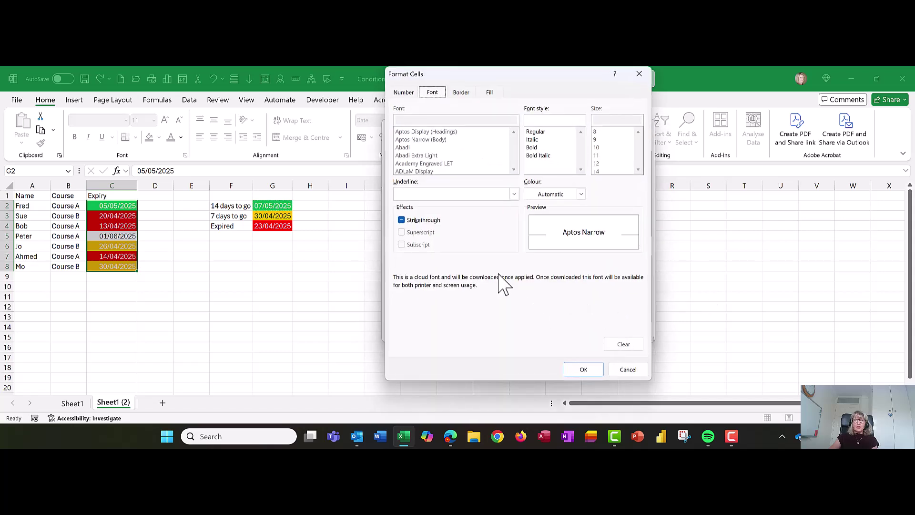
left_click(491, 93)
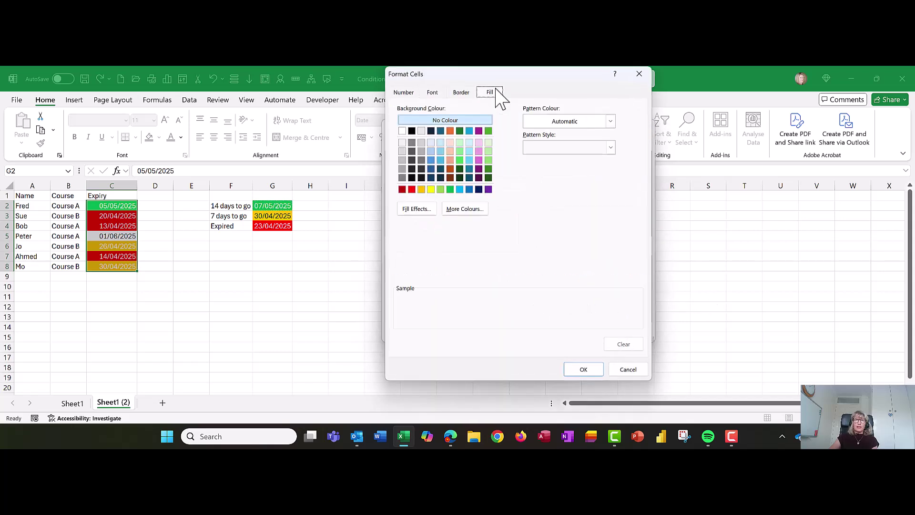
left_click(451, 189)
left_click(432, 93)
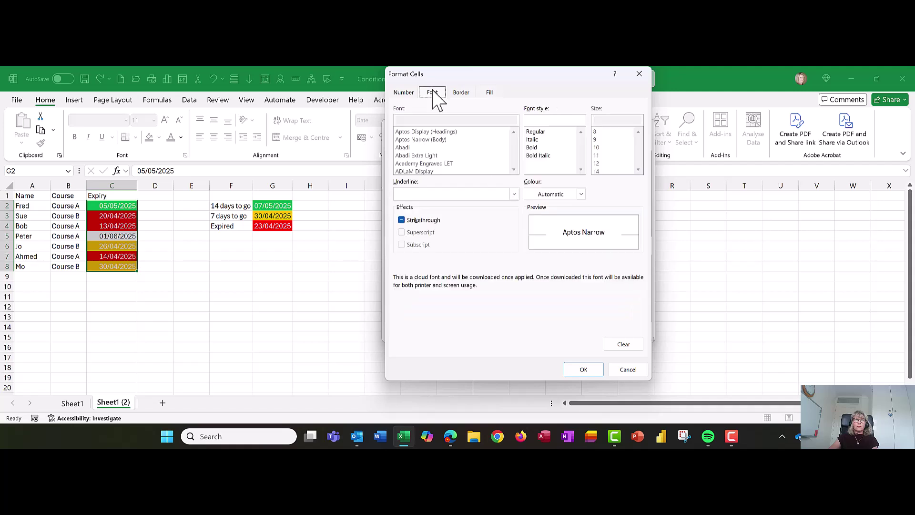
left_click(581, 194)
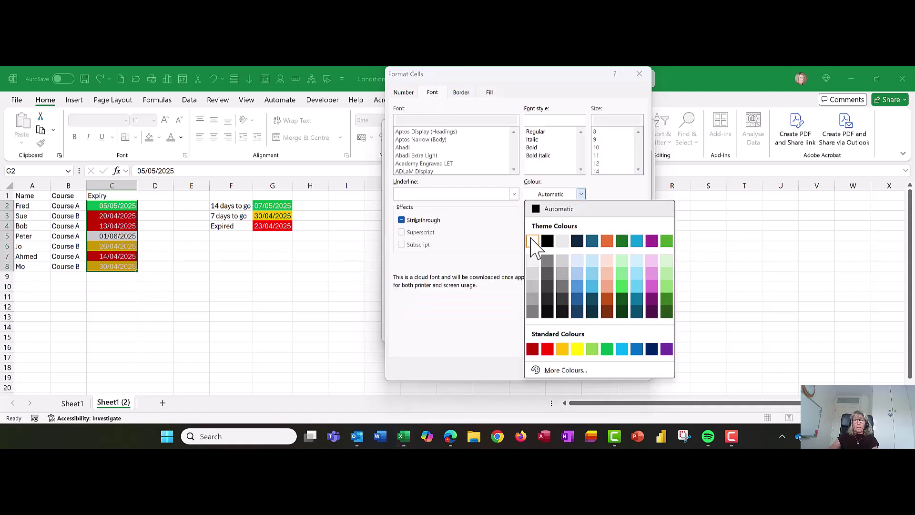
left_click(533, 242)
left_click(590, 368)
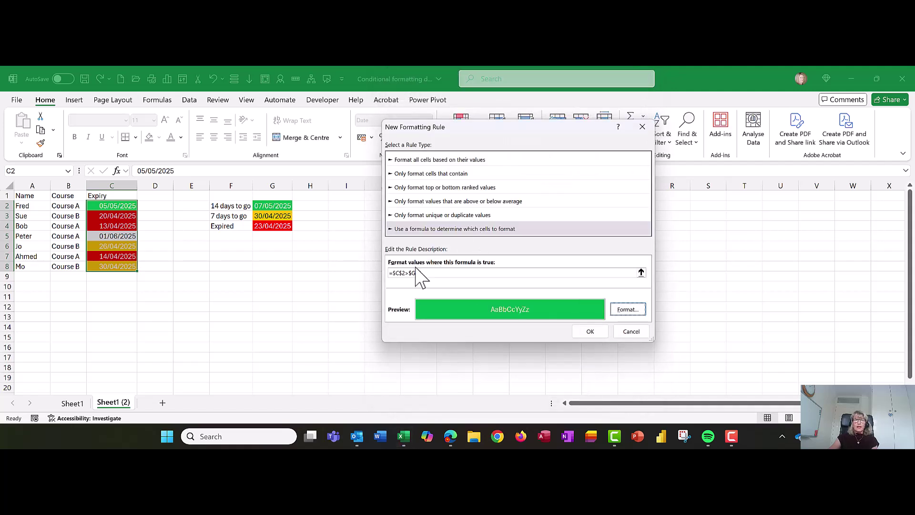
left_click(402, 273)
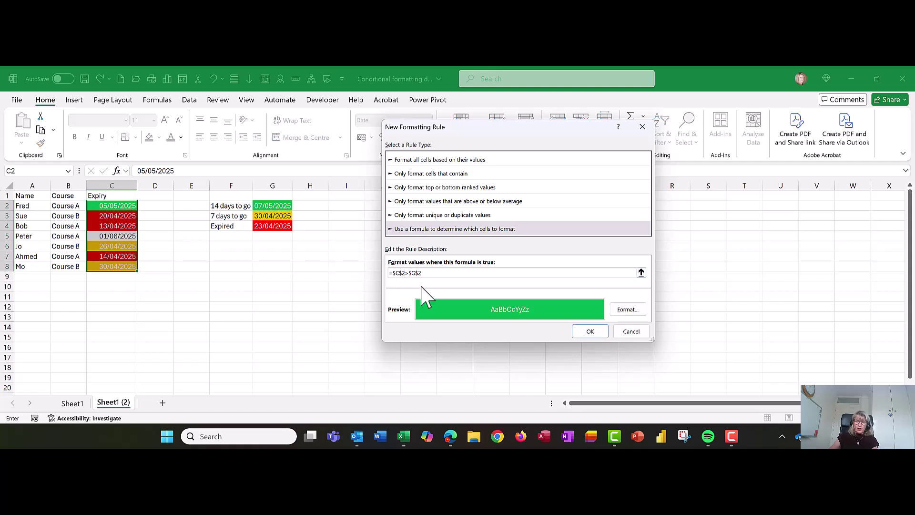
key("BackSpace")
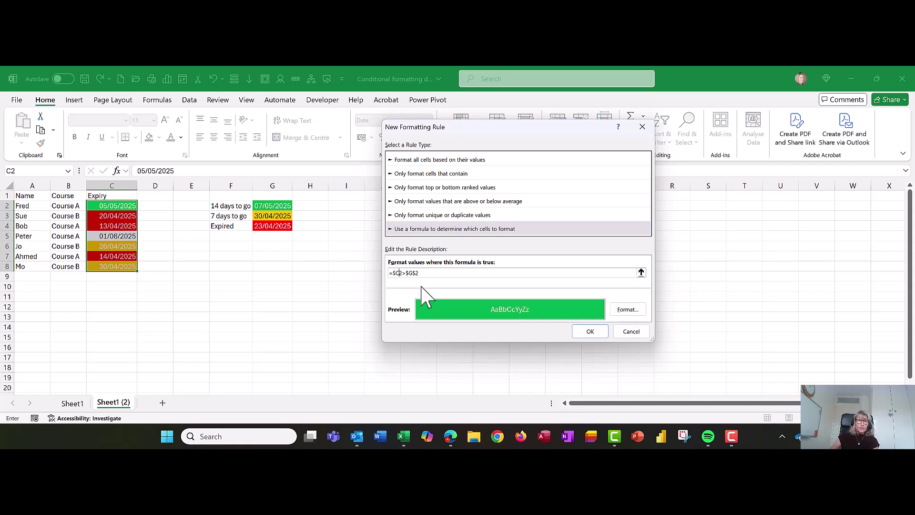
left_click(580, 332)
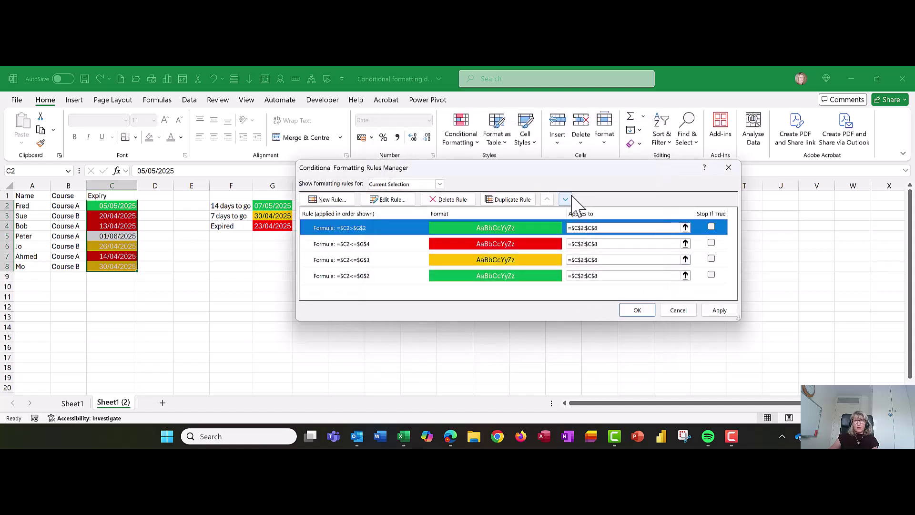
- Move the =$C2>$G$2 rule down three places to the bottom, apply, and close
left_click(566, 199)
left_click(566, 199)
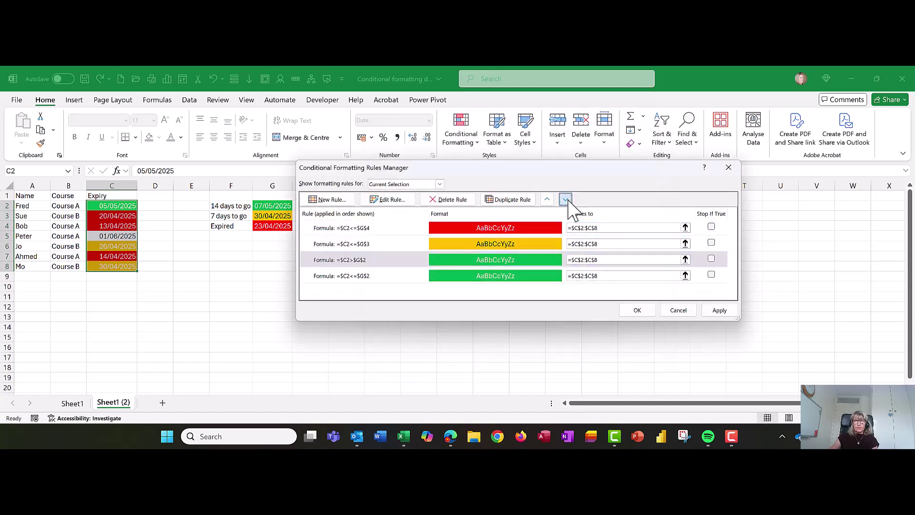
left_click(566, 199)
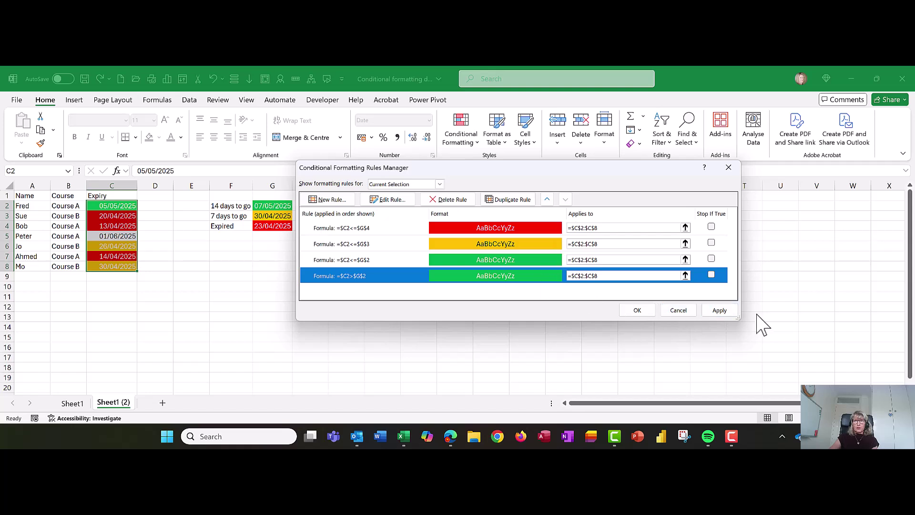
left_click(719, 314)
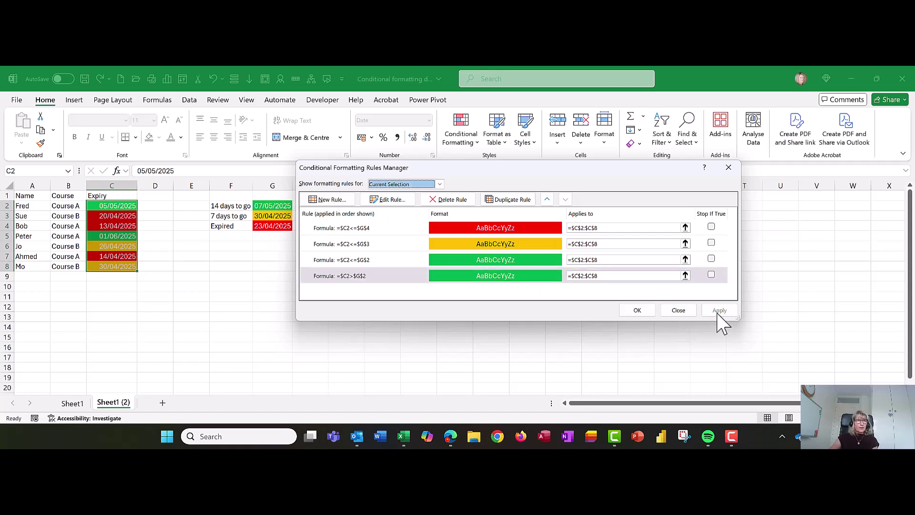
left_click(678, 310)
- Check the key dates in G2 and G4 and C8's date, then select G2:G4
left_click(193, 276)
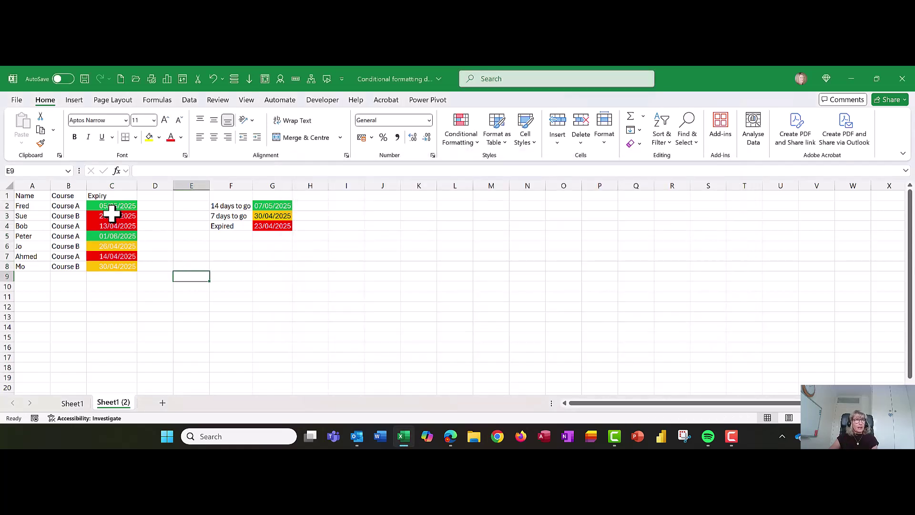
left_click(277, 206)
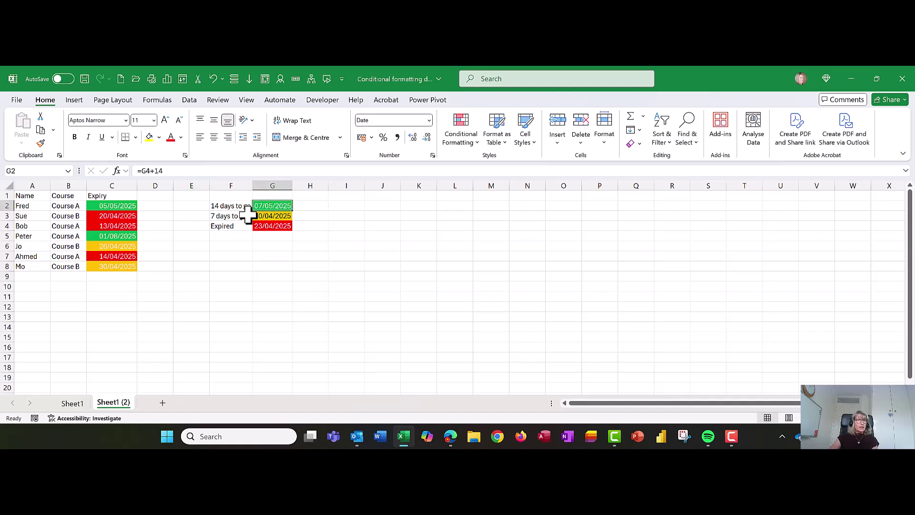
left_click(112, 267)
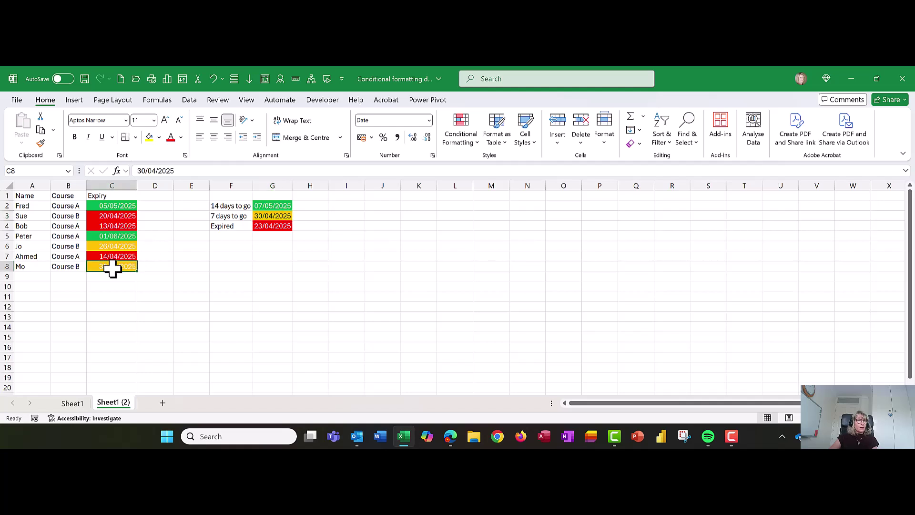
left_click(266, 227)
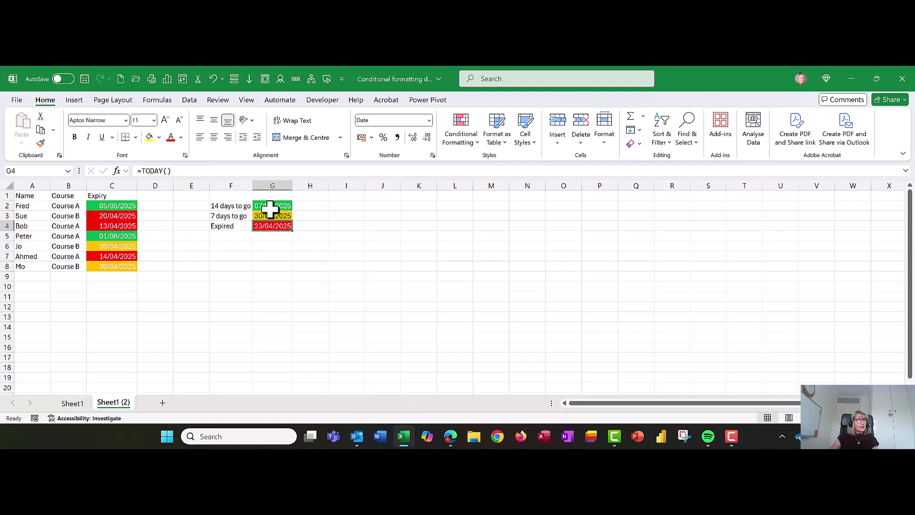
left_click_drag(272, 206, 286, 225)
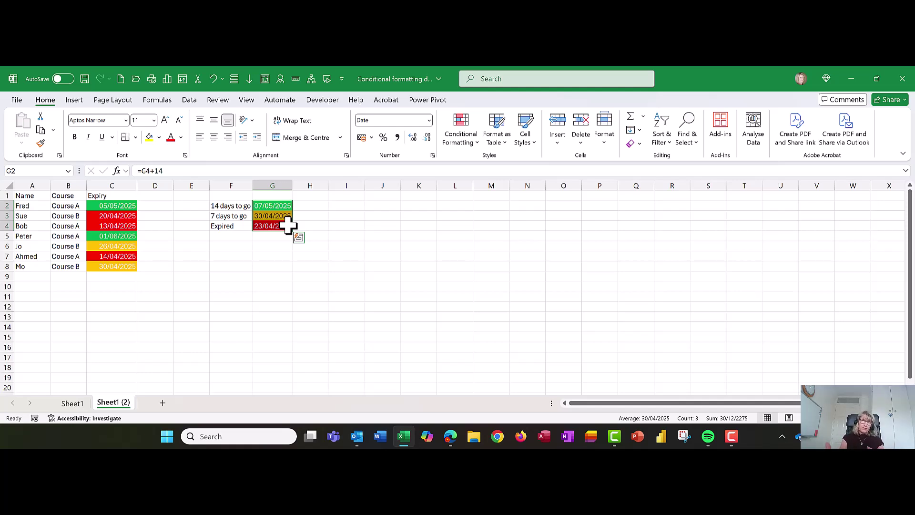
- Confirm G2:G4 has no rules, then open the Rules Manager for C2:C8 showing all four rules
left_click(472, 139)
left_click(477, 305)
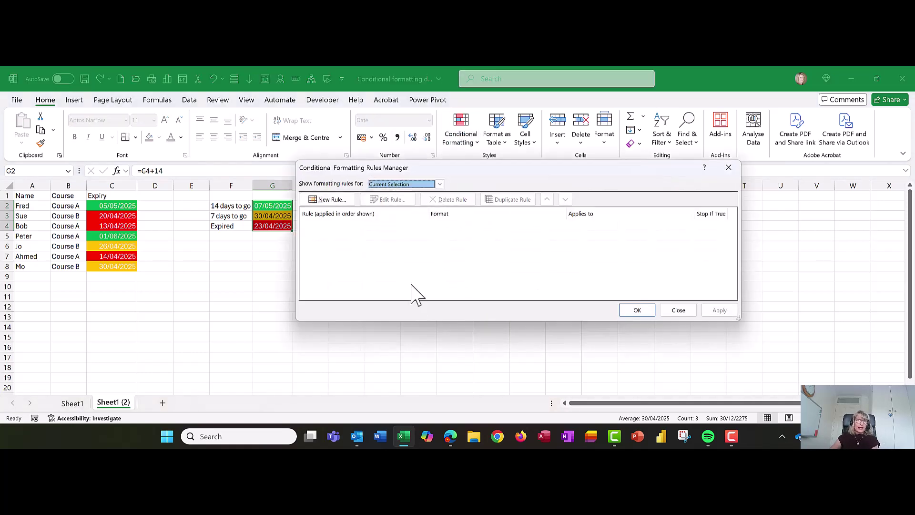
left_click(679, 310)
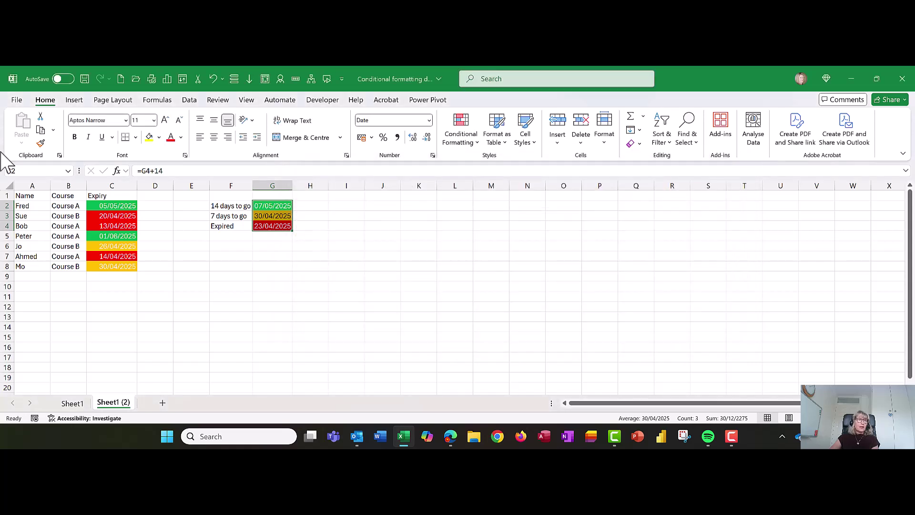
left_click_drag(100, 205, 102, 267)
left_click(465, 138)
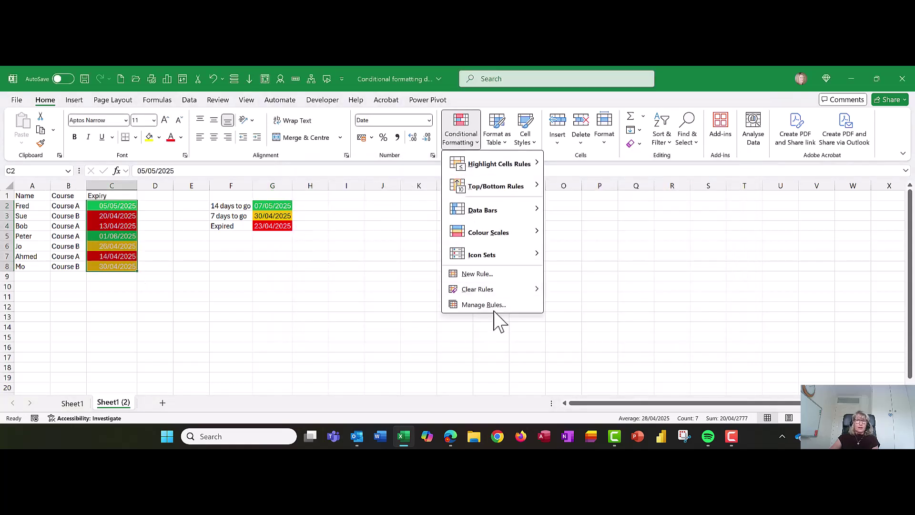
left_click(494, 308)
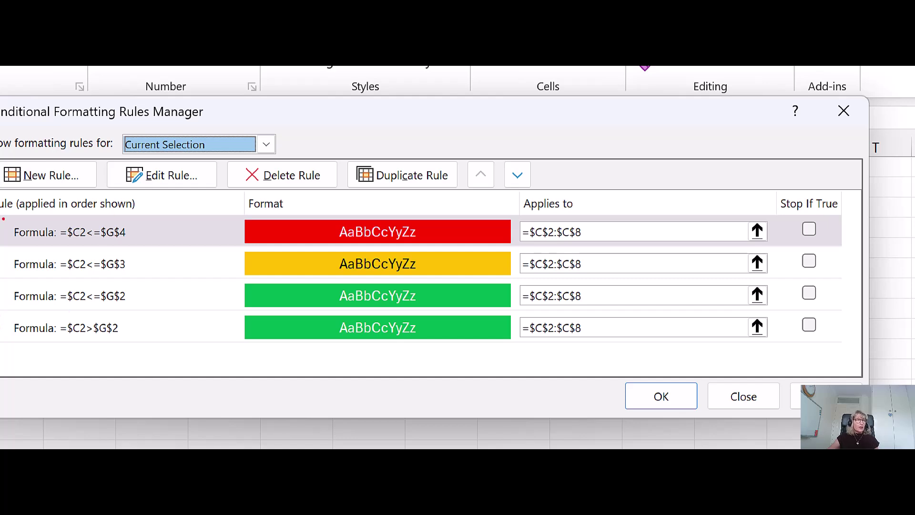
- Review the first rule's =$C2<=$G$4 formula and its Applies to range in the Rules Manager
mouse_move(3, 219)
left_mouse_down()
mouse_move(12, 239)
mouse_move(178, 239)
left_mouse_up()
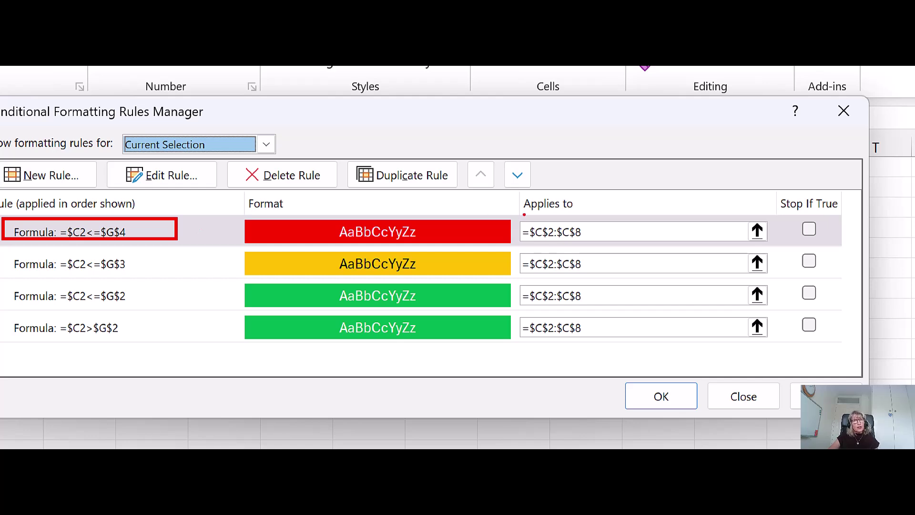
mouse_move(516, 215)
left_mouse_down()
mouse_move(626, 243)
mouse_move(805, 243)
left_mouse_up()
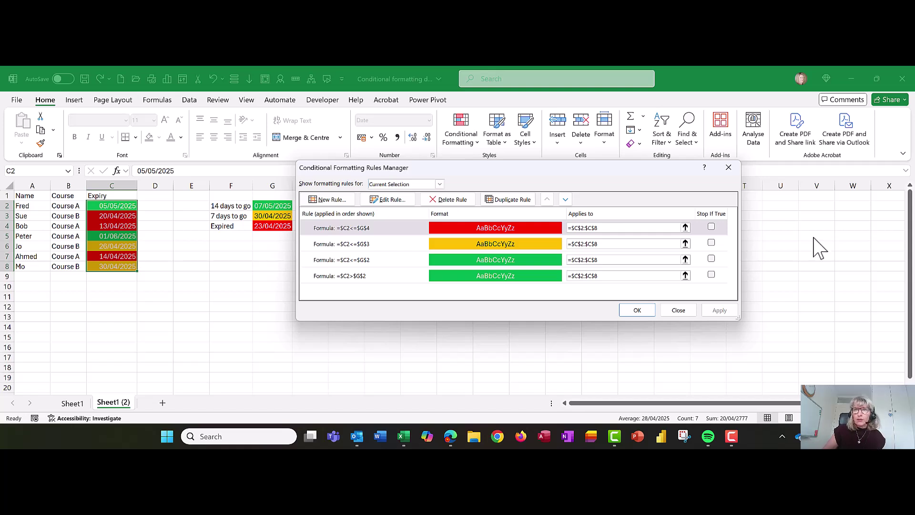
left_click(634, 310)
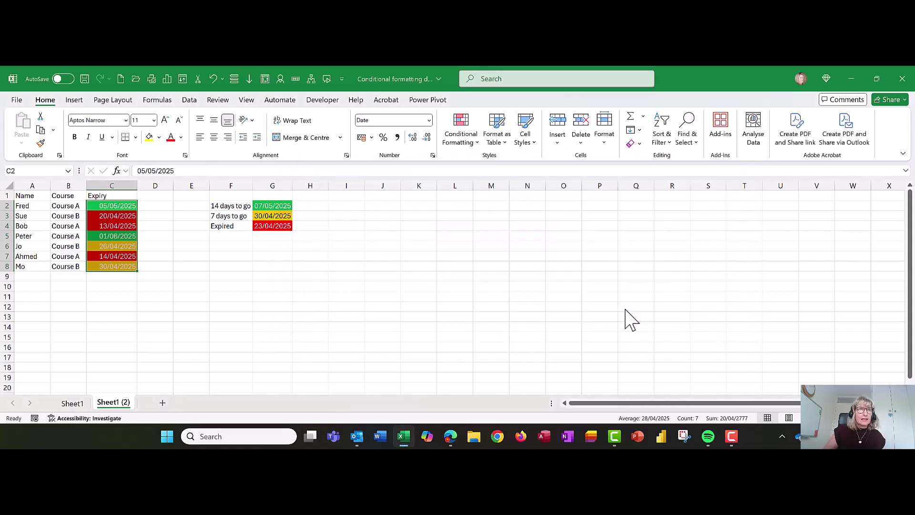
left_click(239, 279)
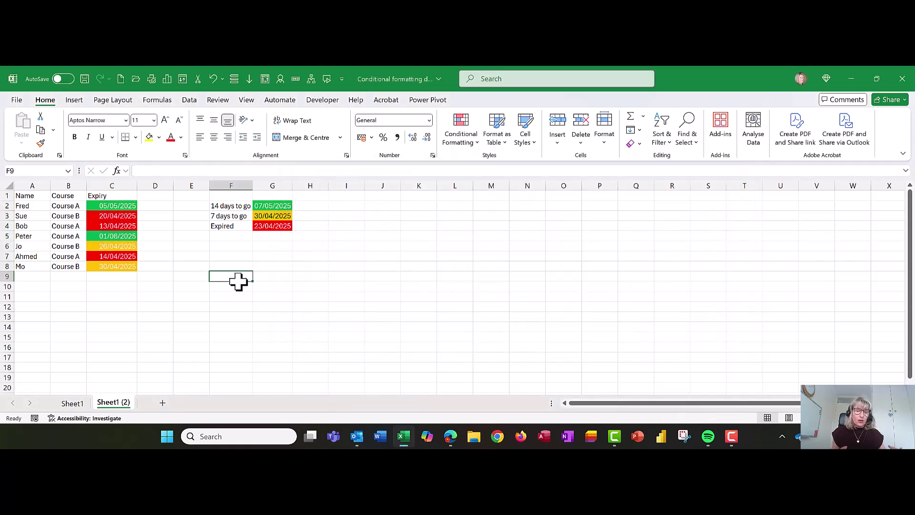